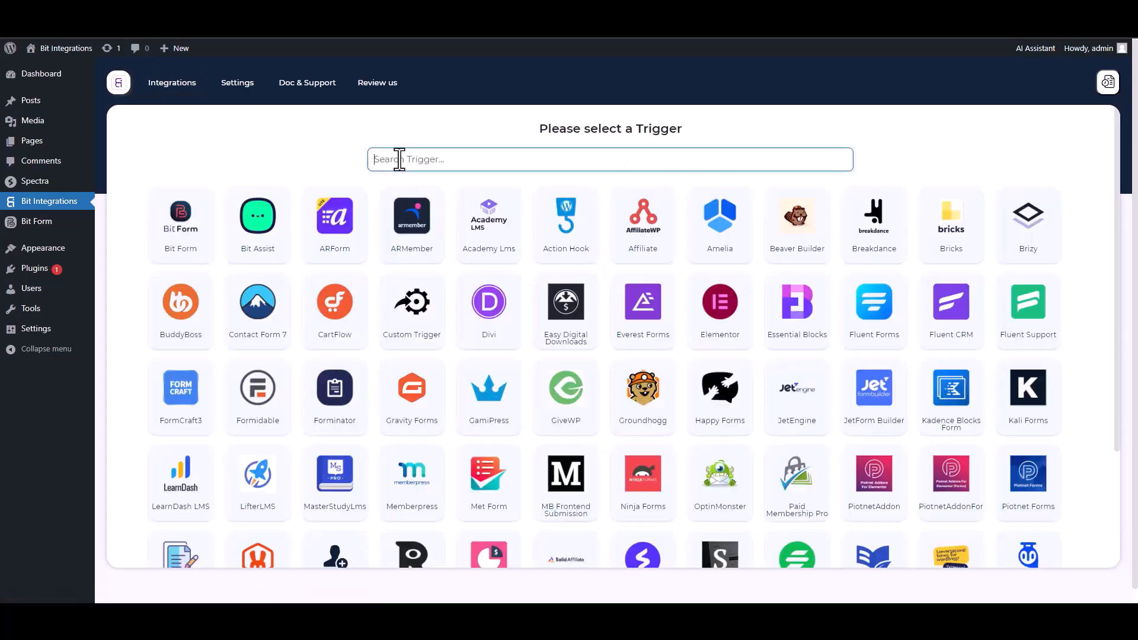
Pick Spectra as the Bit Integrations trigger and start fetching a form submission.
{"action": "type", "text": "sp"}
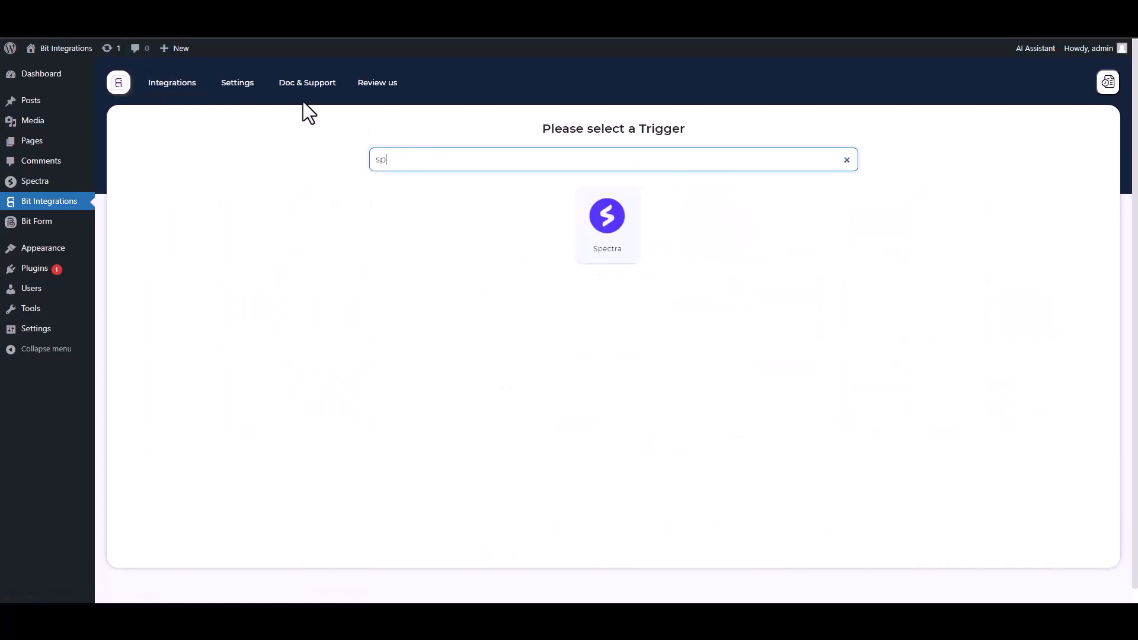
{"action": "left_click", "coordinate": [599, 243]}
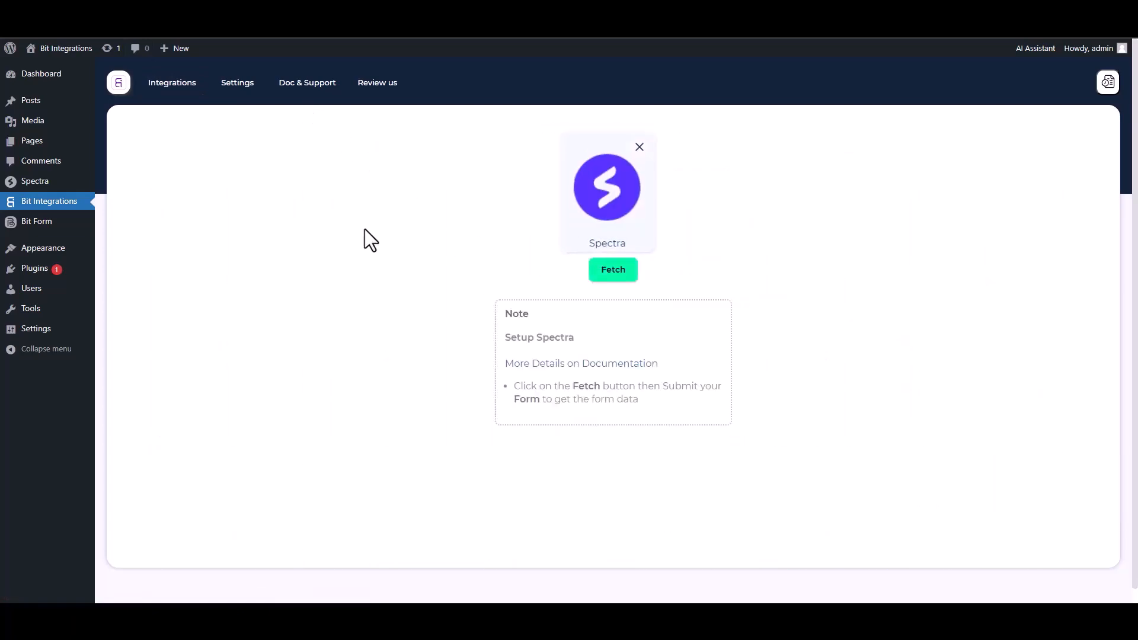
{"action": "left_click", "coordinate": [604, 276]}
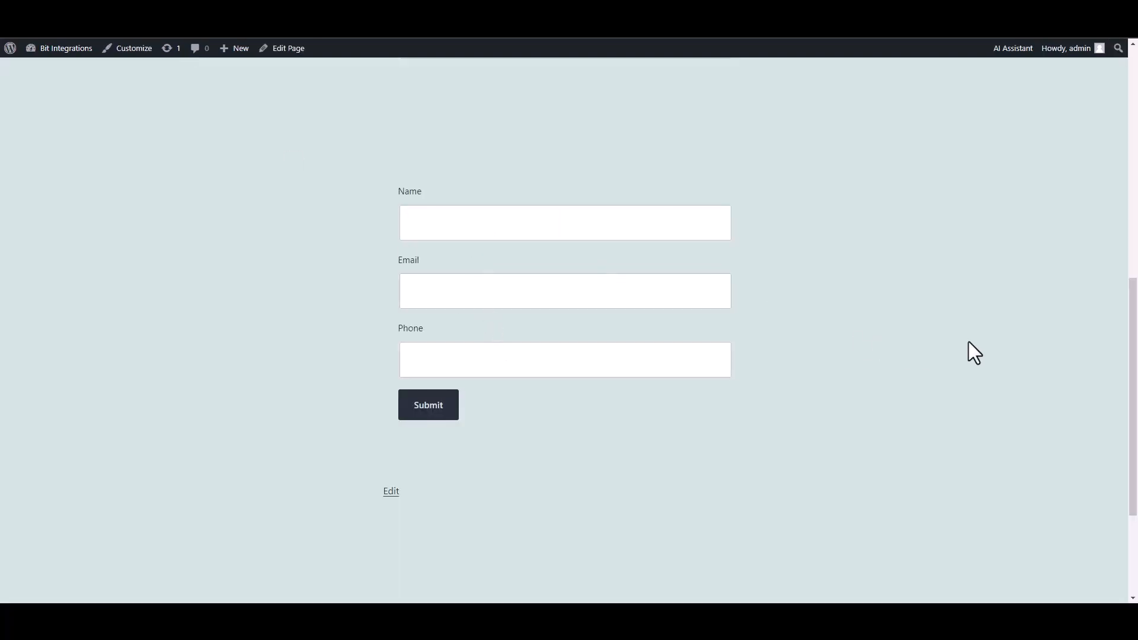
Fill the site's Name, Email and Phone form with test values and submit it.
{"action": "type", "text": "test"}
{"action": "type", "text": "test"}
{"action": "type", "text": "@"}
{"action": "type", "text": "gmail"}
{"action": "type", "text": ".com"}
{"action": "left_click", "coordinate": [690, 354]}
{"action": "type", "text": "45645625"}
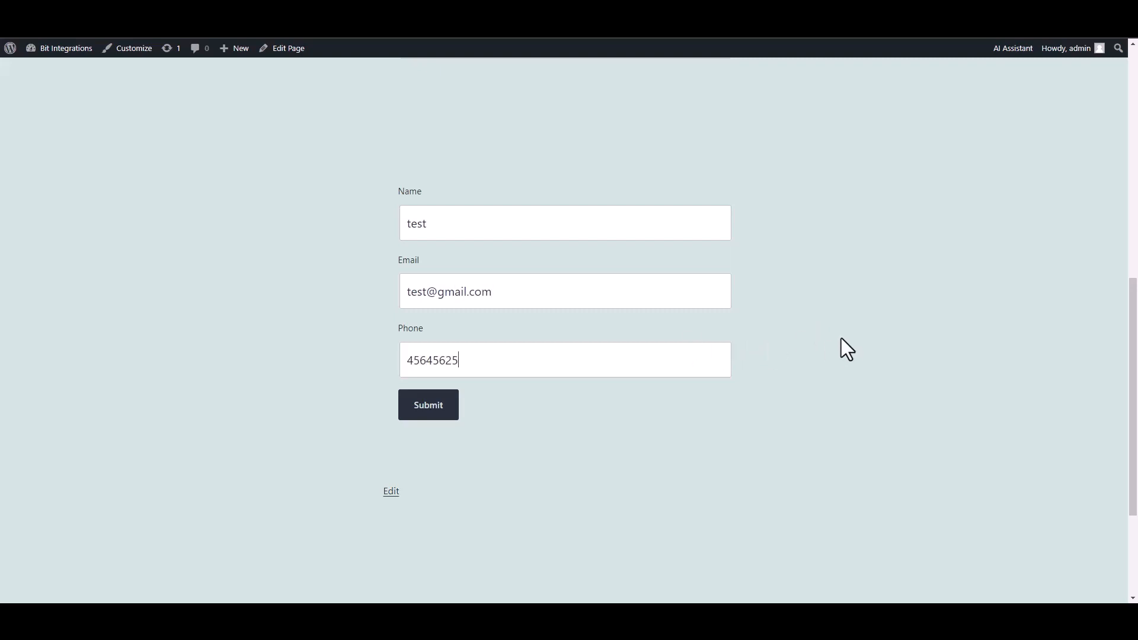
{"action": "left_click", "coordinate": [434, 414]}
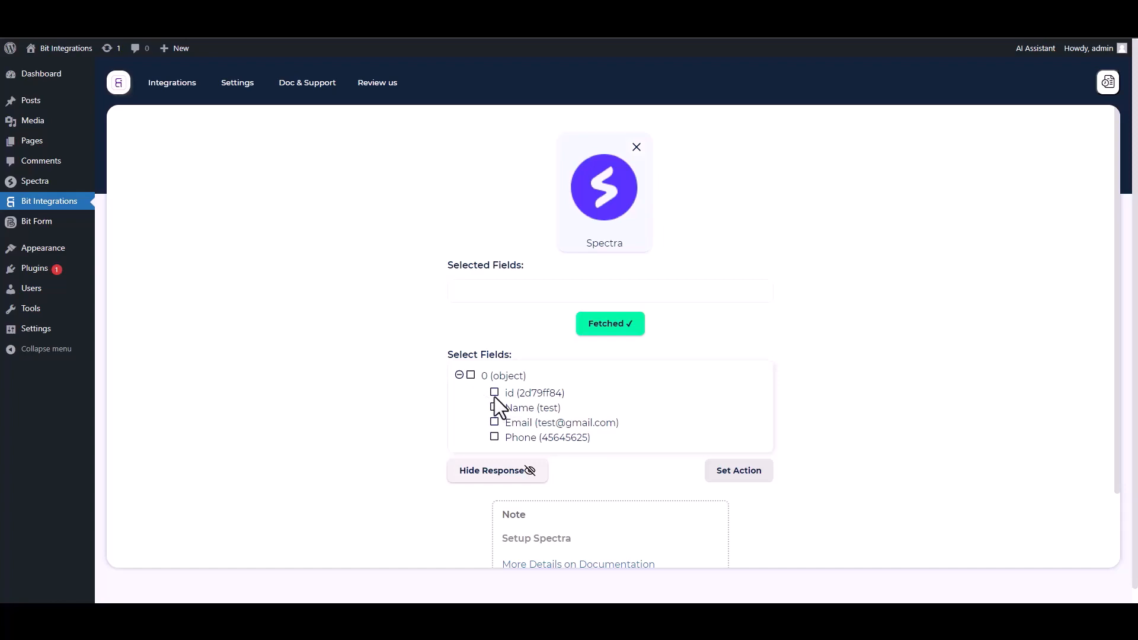
Include the fetched id, Name, Email and Phone fields.
{"action": "left_click", "coordinate": [494, 393]}
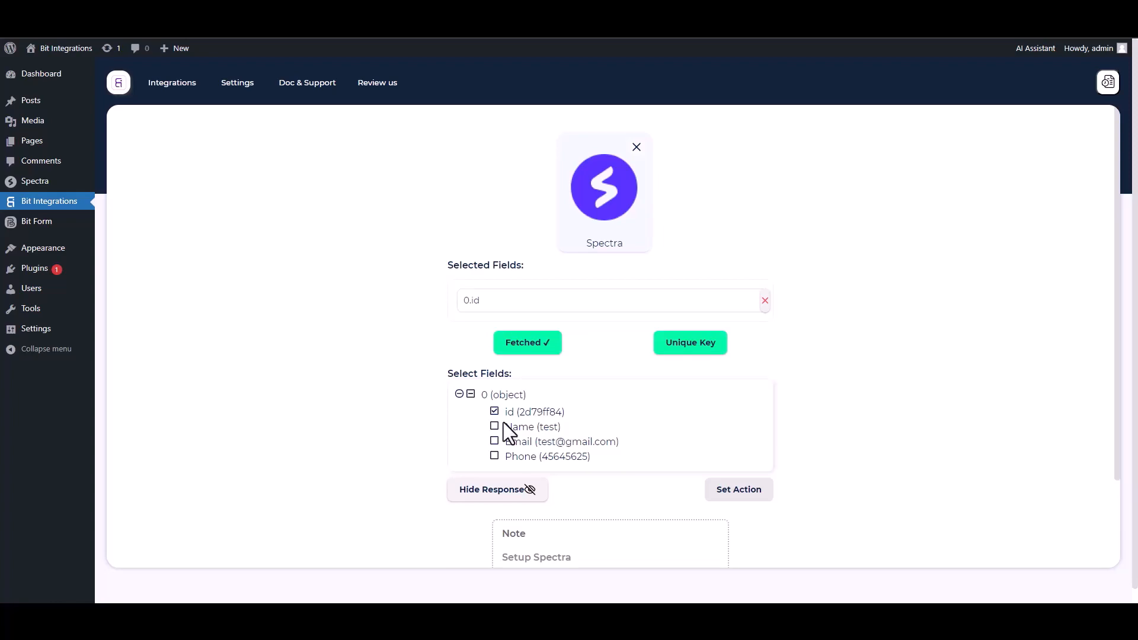
{"action": "left_click", "coordinate": [494, 428]}
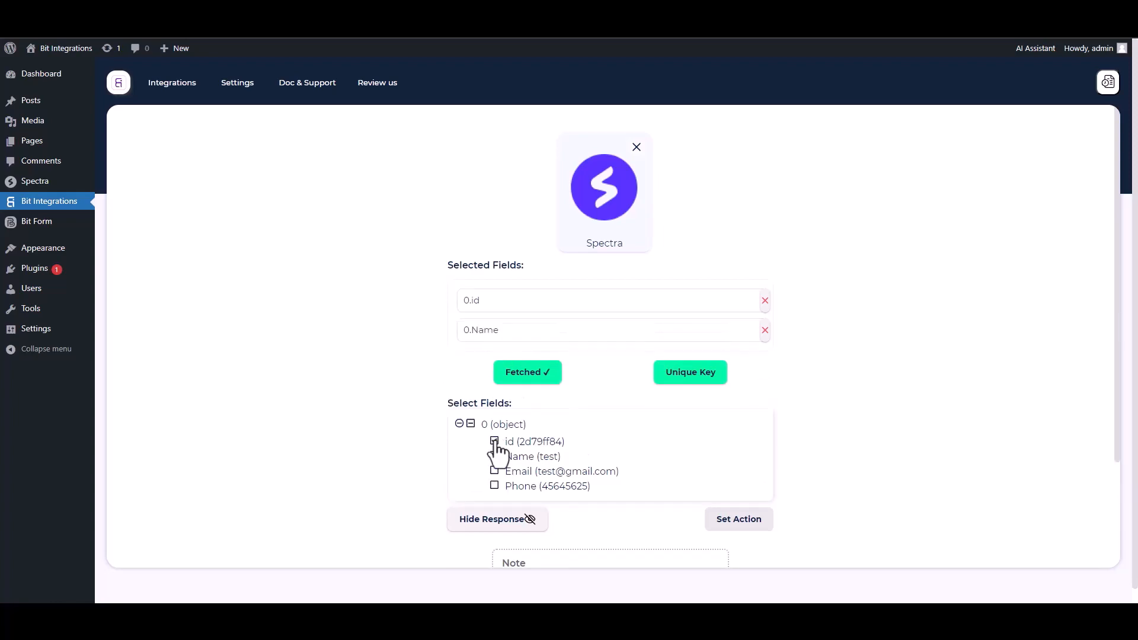
{"action": "left_click", "coordinate": [495, 472]}
{"action": "left_click", "coordinate": [495, 514]}
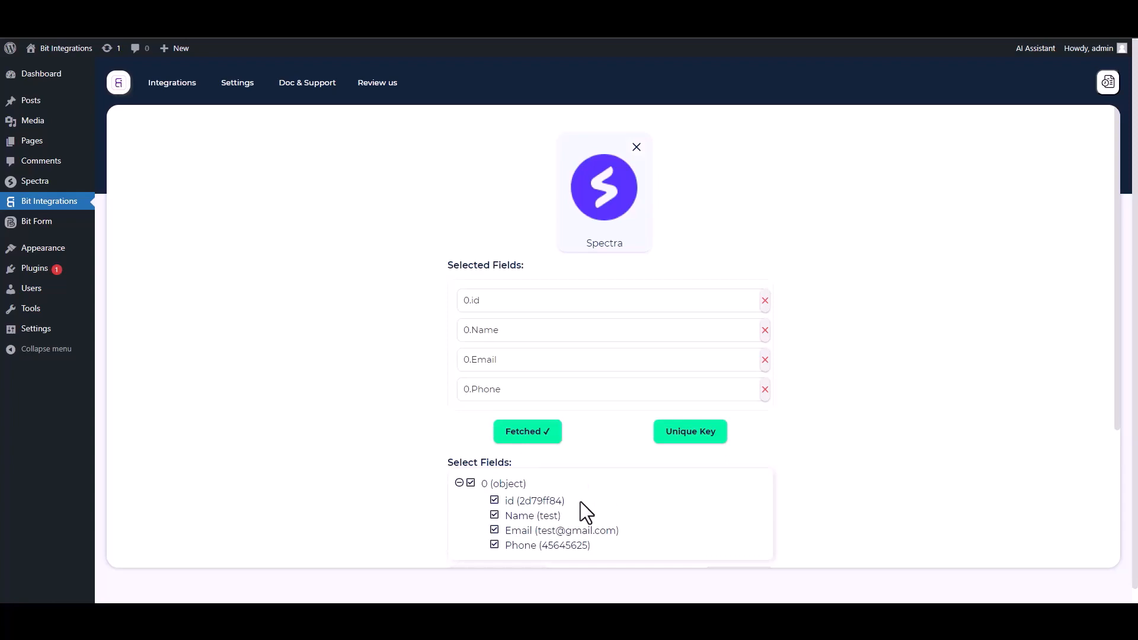
Make 0.id the unique primary key and continue to the action selection.
{"action": "left_click", "coordinate": [691, 432]}
{"action": "left_click", "coordinate": [528, 325]}
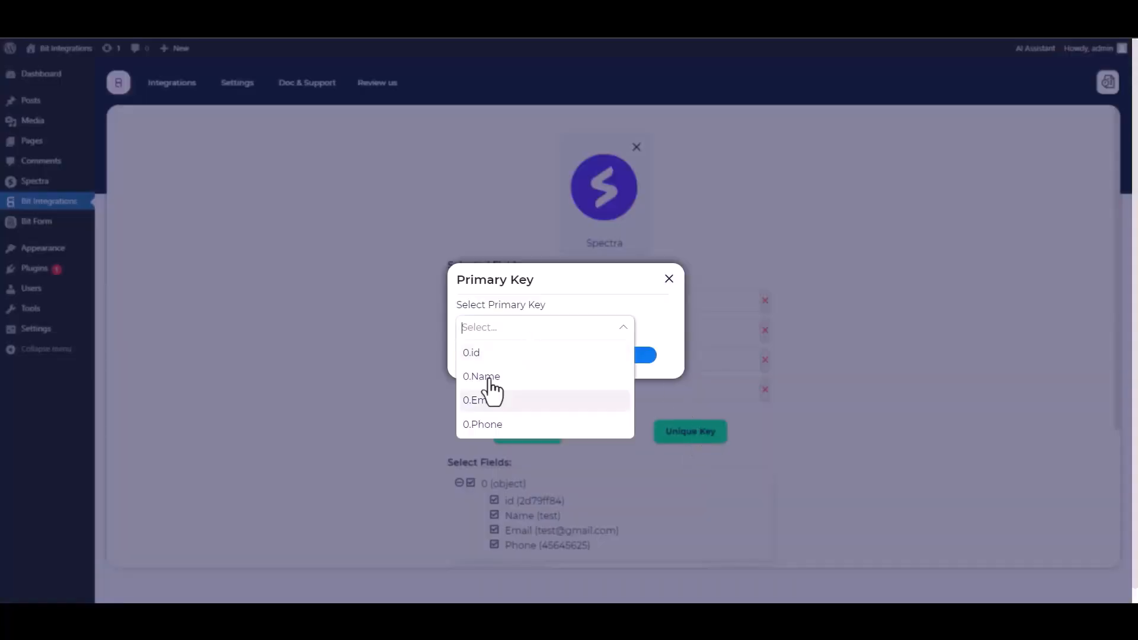
{"action": "left_click", "coordinate": [484, 353]}
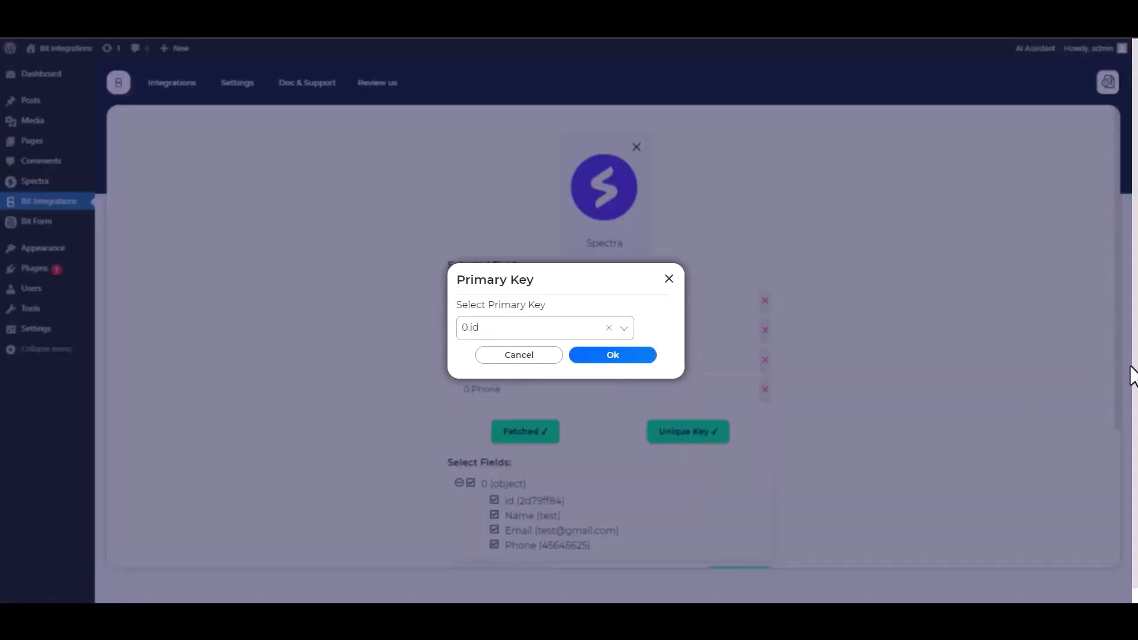
{"action": "left_click", "coordinate": [615, 358]}
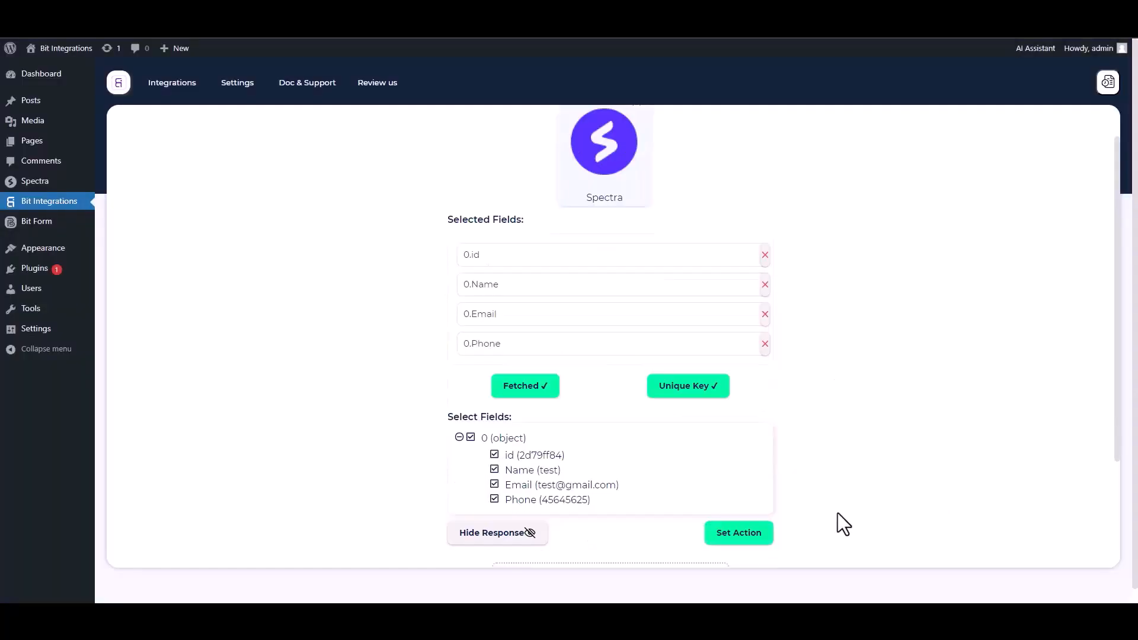
{"action": "left_click", "coordinate": [738, 533]}
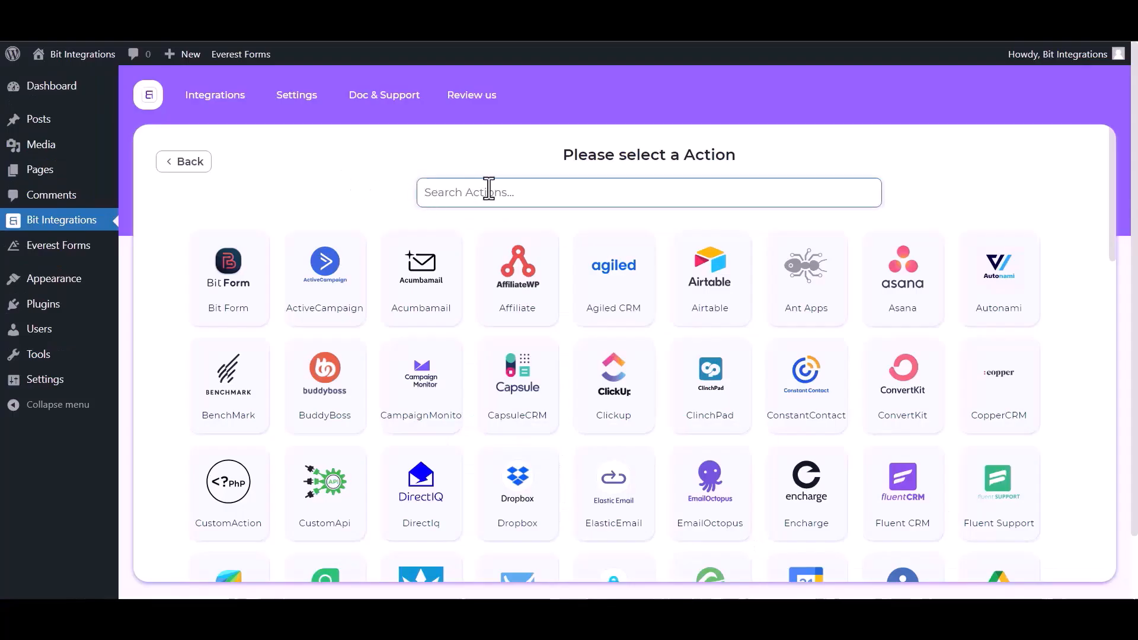
Choose Pabbly as the integration's action to reach its webhook settings.
{"action": "type", "text": "paba"}
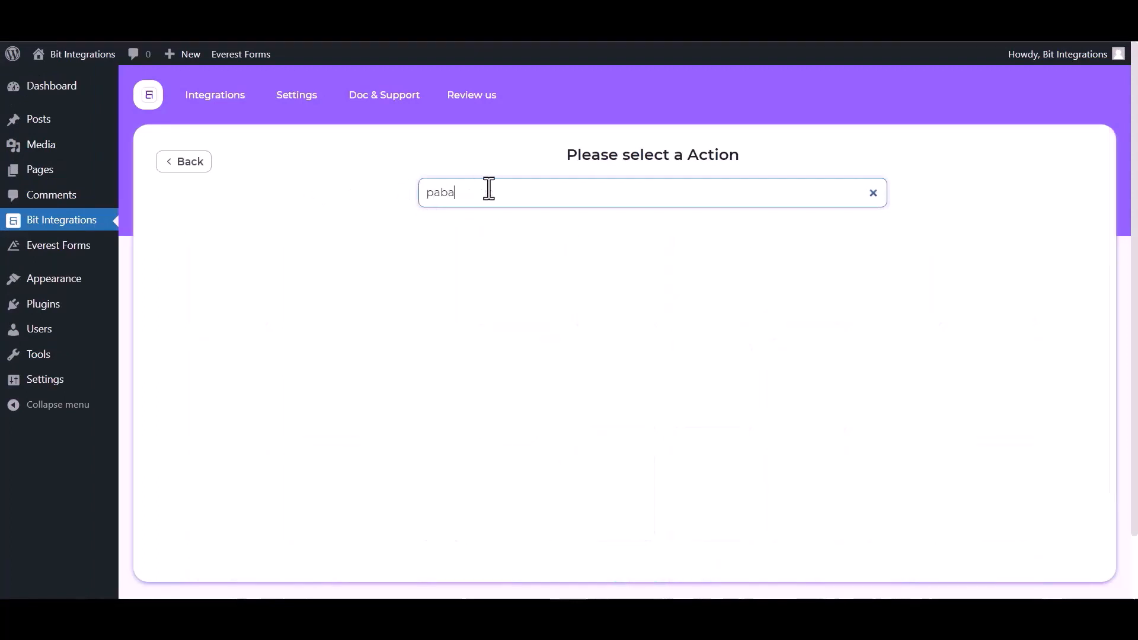
{"action": "key", "text": "BackSpace"}
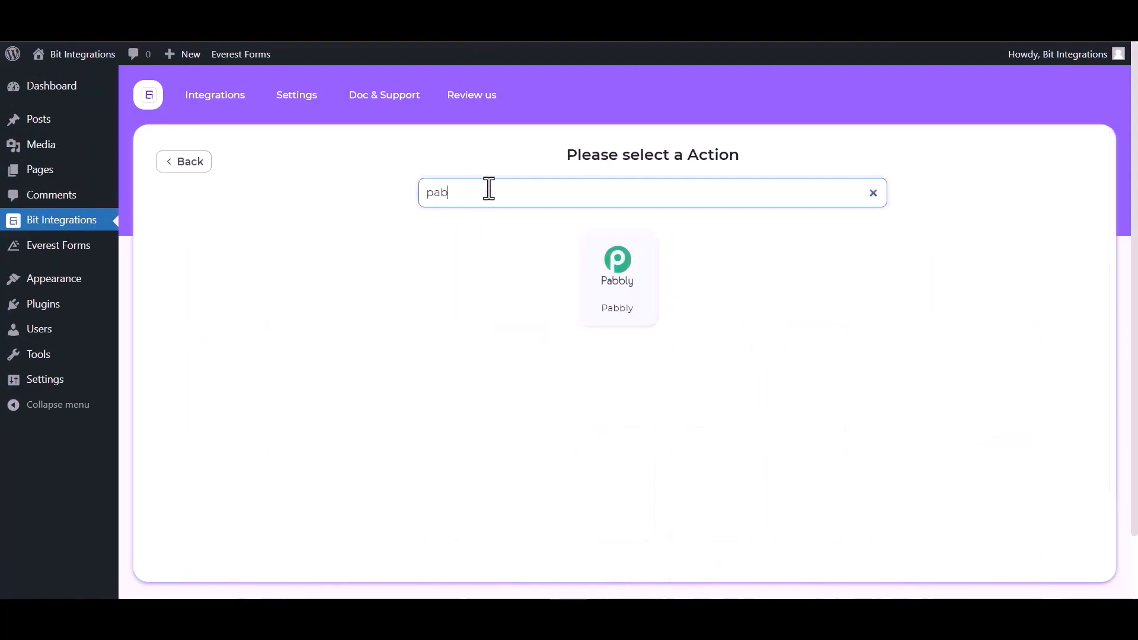
{"action": "left_click", "coordinate": [640, 307]}
{"action": "left_click", "coordinate": [194, 313]}
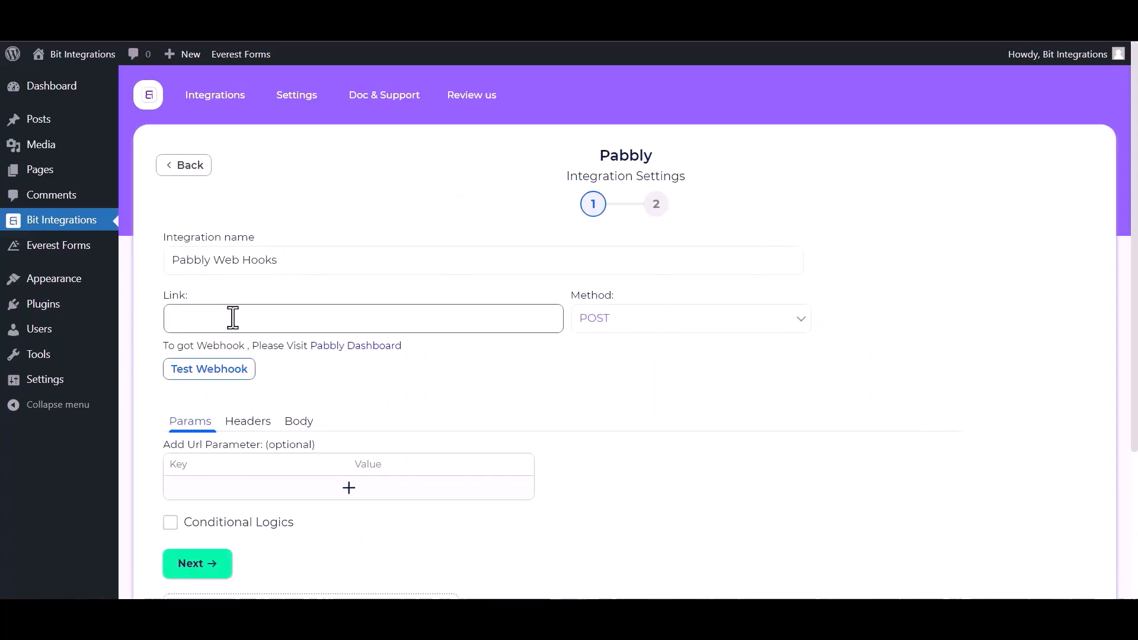
Create a Pabbly Connect workflow named 'Bit Integrations'.
{"action": "left_click", "coordinate": [372, 348]}
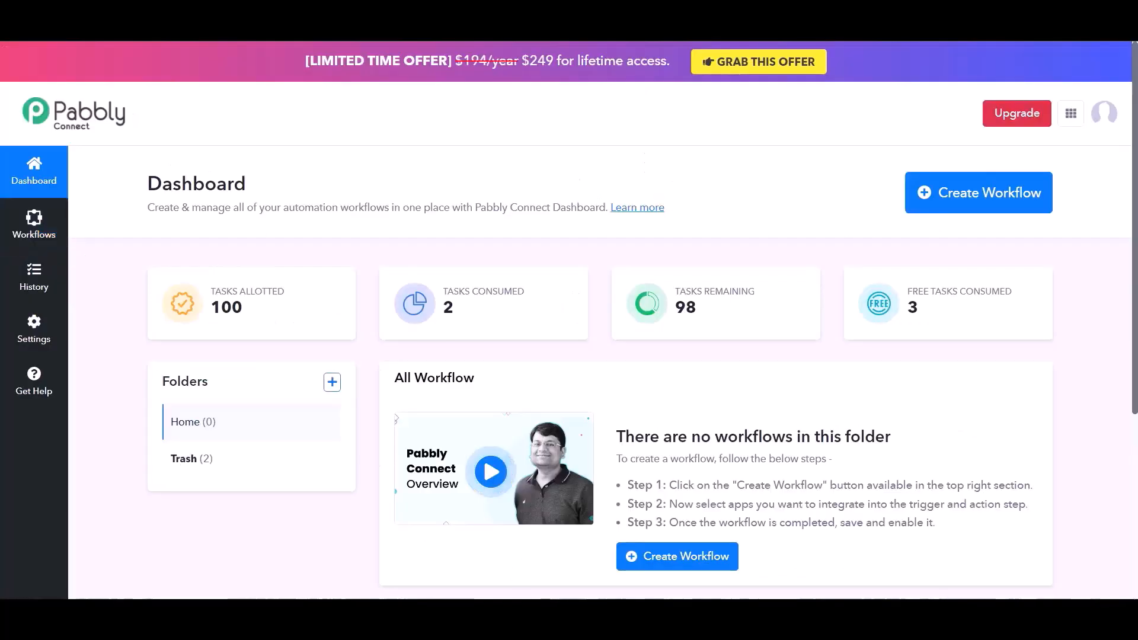
{"action": "left_click", "coordinate": [669, 567]}
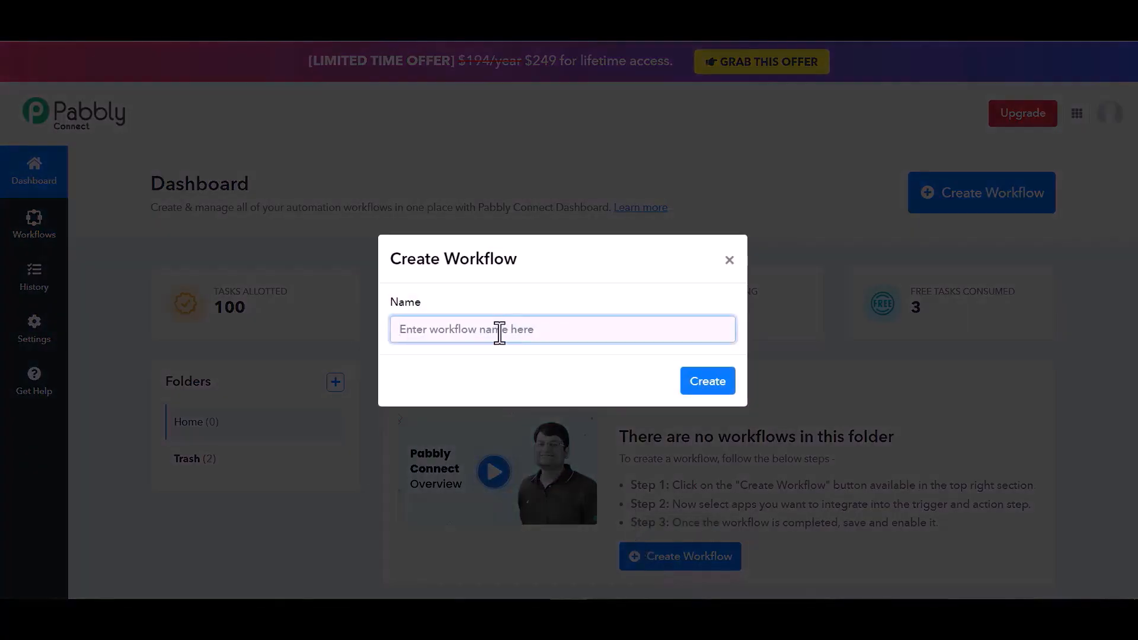
{"action": "type", "text": "Bit "}
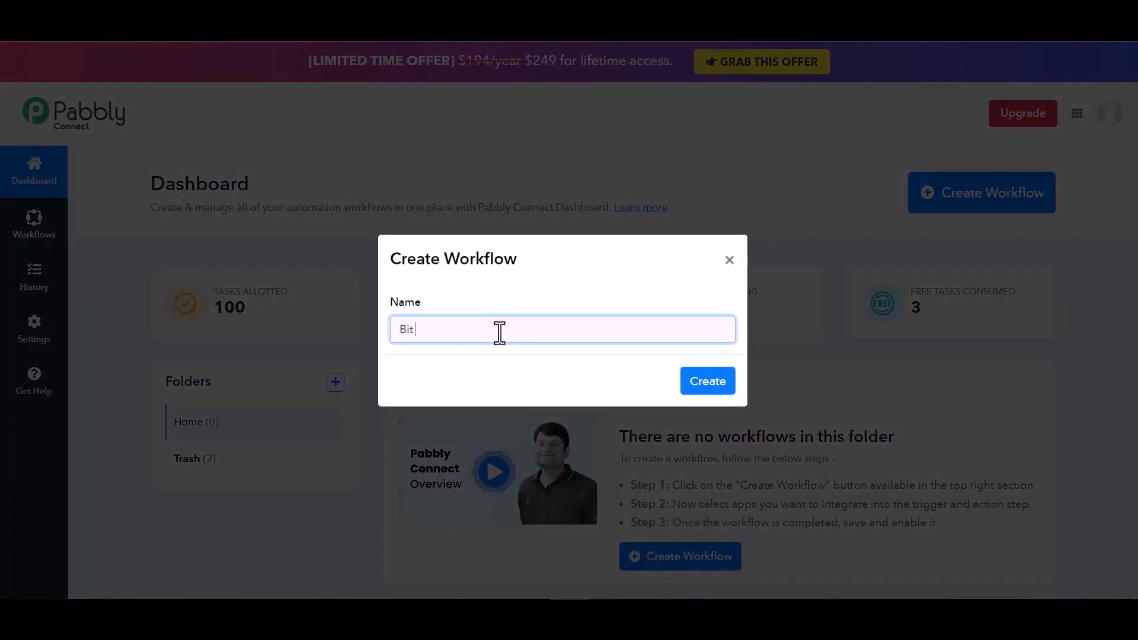
{"action": "type", "text": "Integrations"}
{"action": "left_click", "coordinate": [715, 383]}
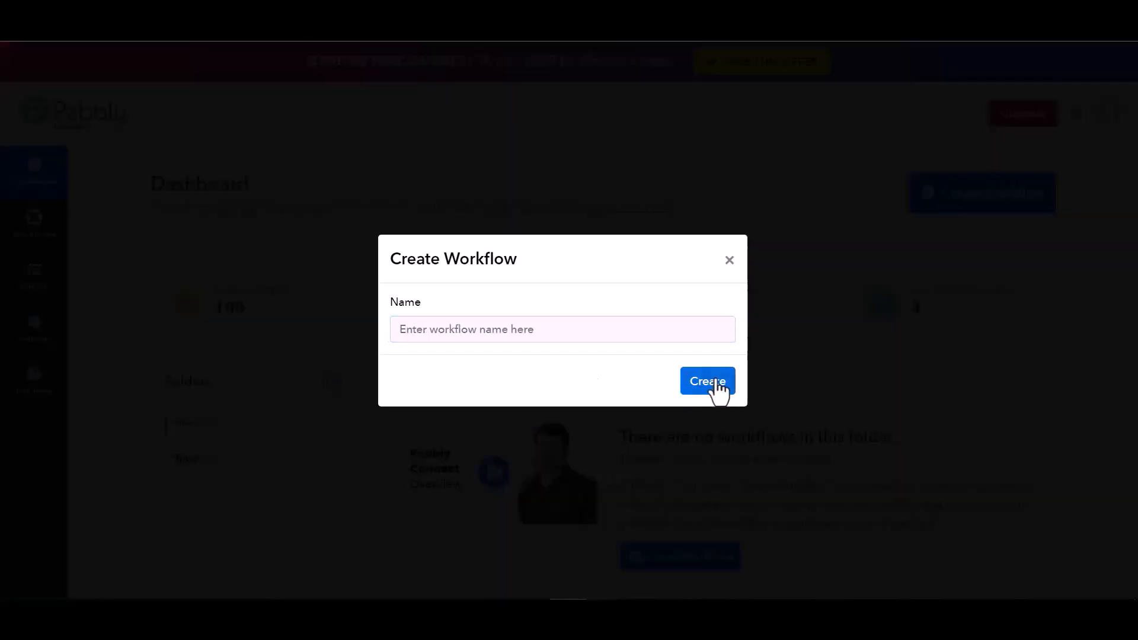
Set Webhook by Pabbly as the workflow trigger and copy its webhook URL.
{"action": "type", "text": "web"}
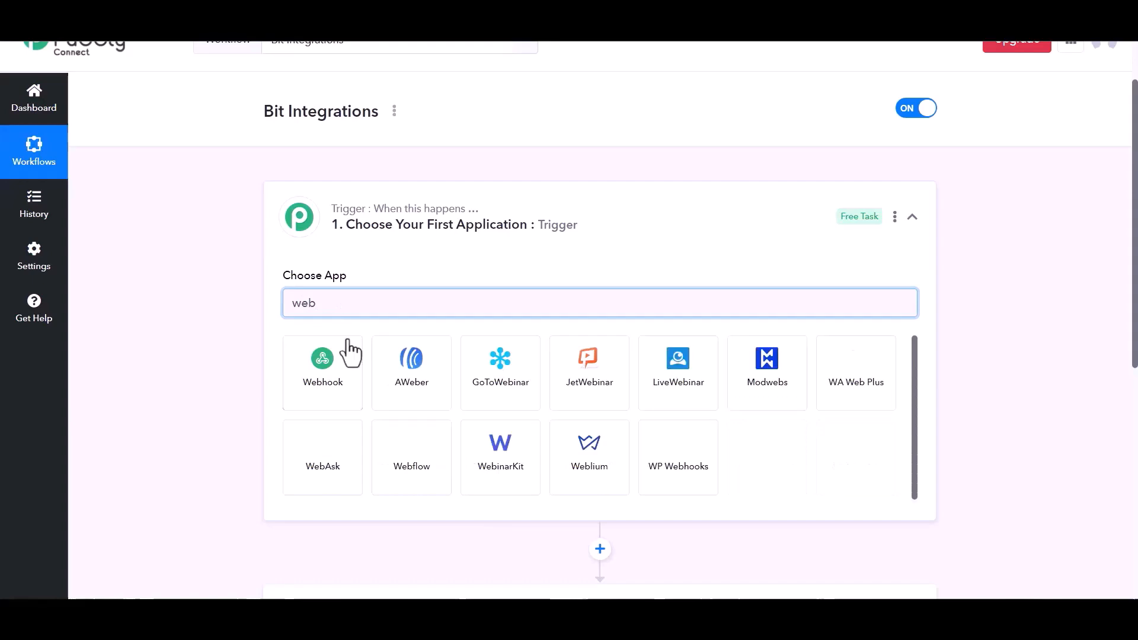
{"action": "left_click", "coordinate": [338, 379]}
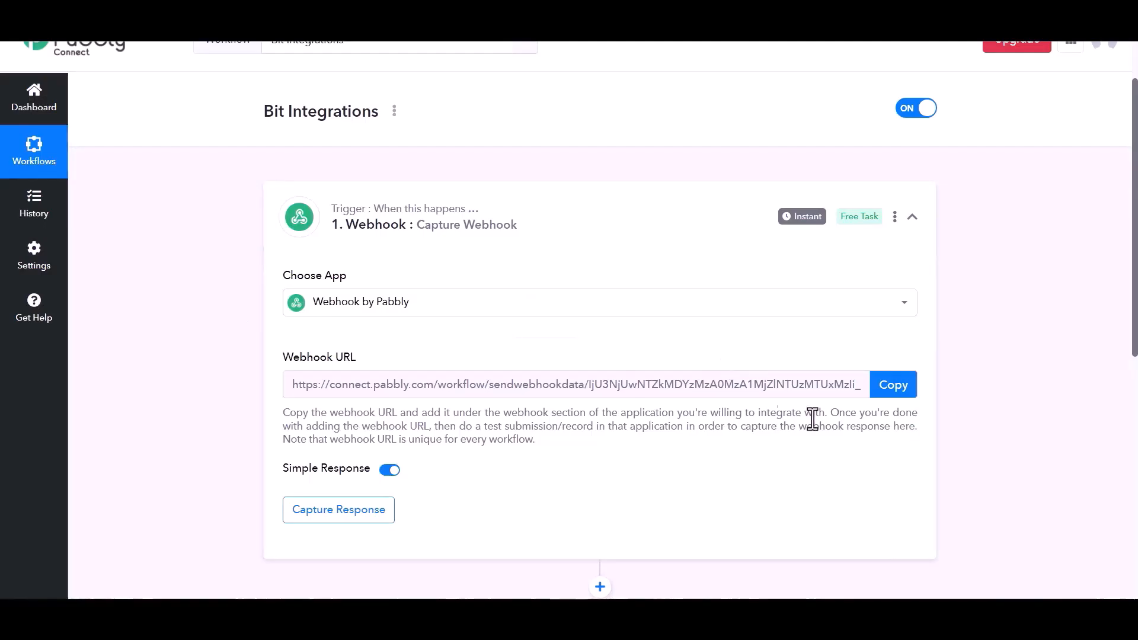
{"action": "left_click", "coordinate": [887, 396]}
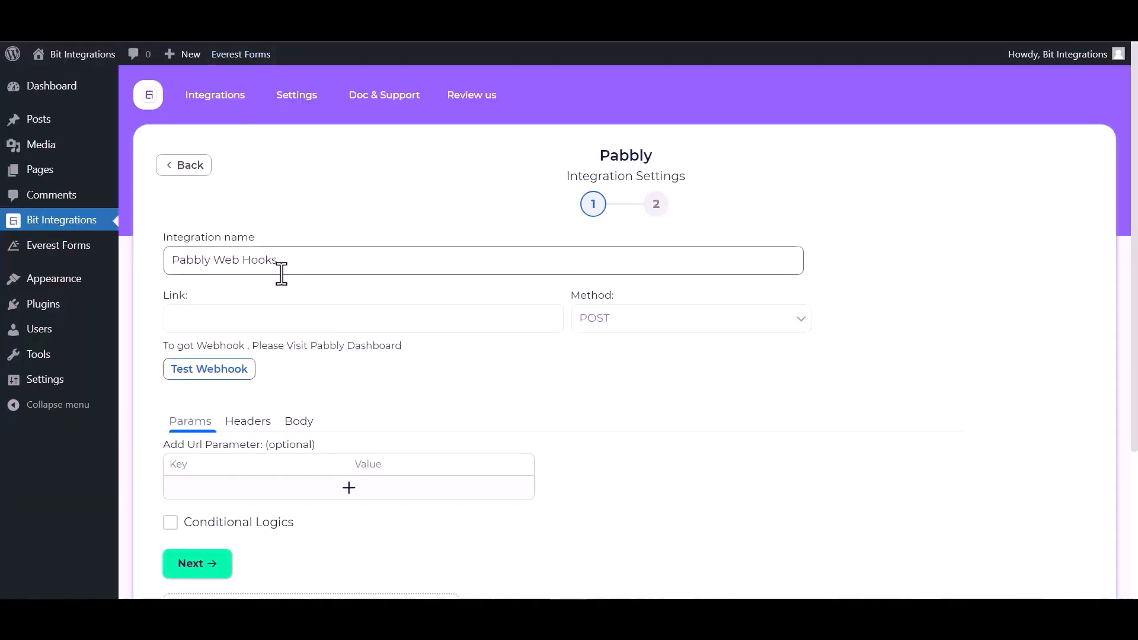
Paste the Pabbly webhook URL and send all form data as an application/json body.
{"action": "left_click", "coordinate": [252, 318]}
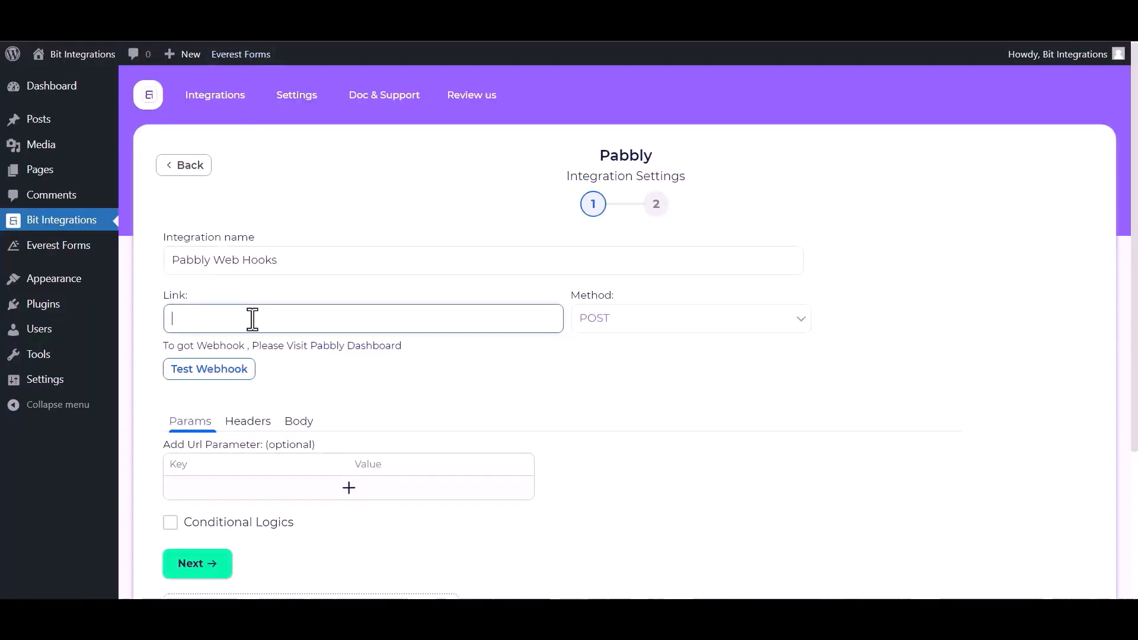
{"action": "key", "text": "ctrl+v"}
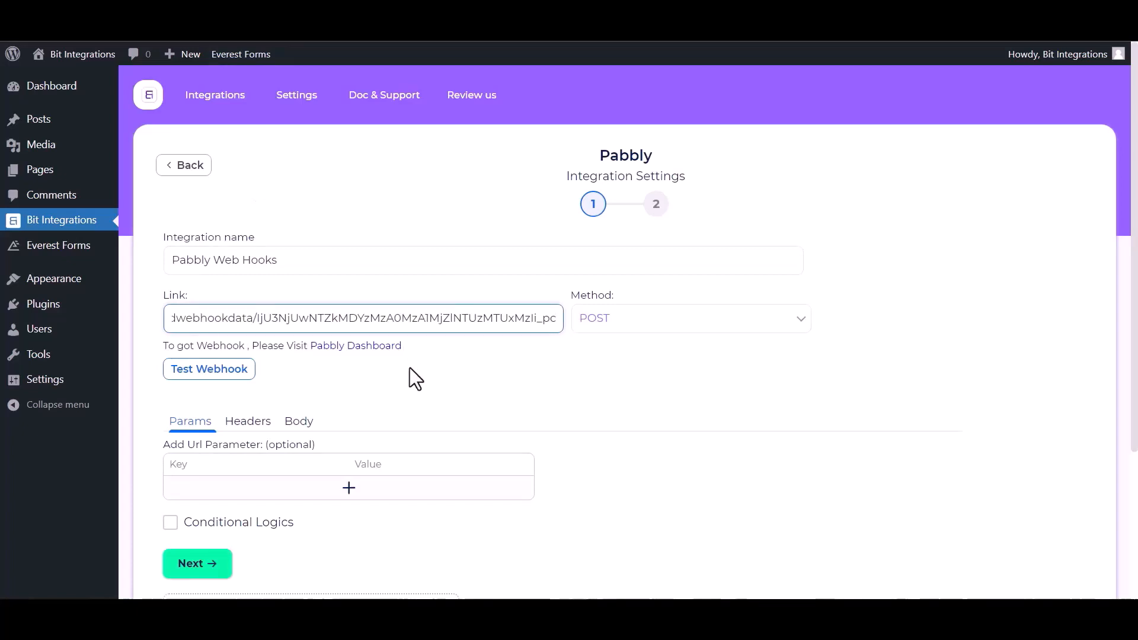
{"action": "left_click", "coordinate": [296, 422]}
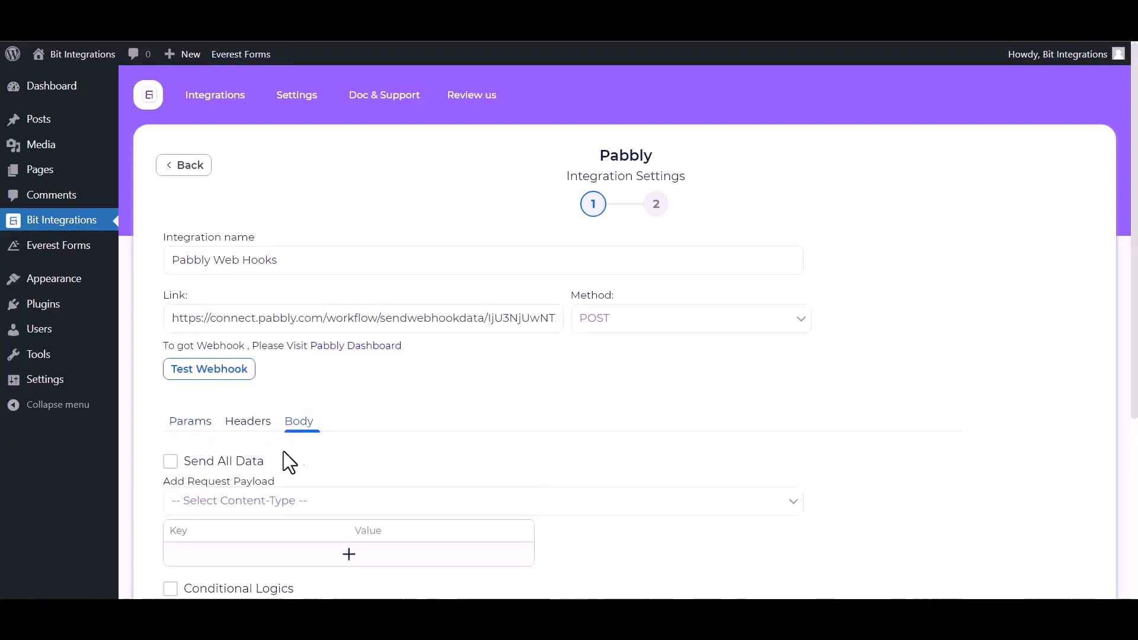
{"action": "left_click", "coordinate": [189, 464]}
{"action": "scroll", "coordinate": [266, 457], "scroll_direction": "down", "scroll_amount": 1}
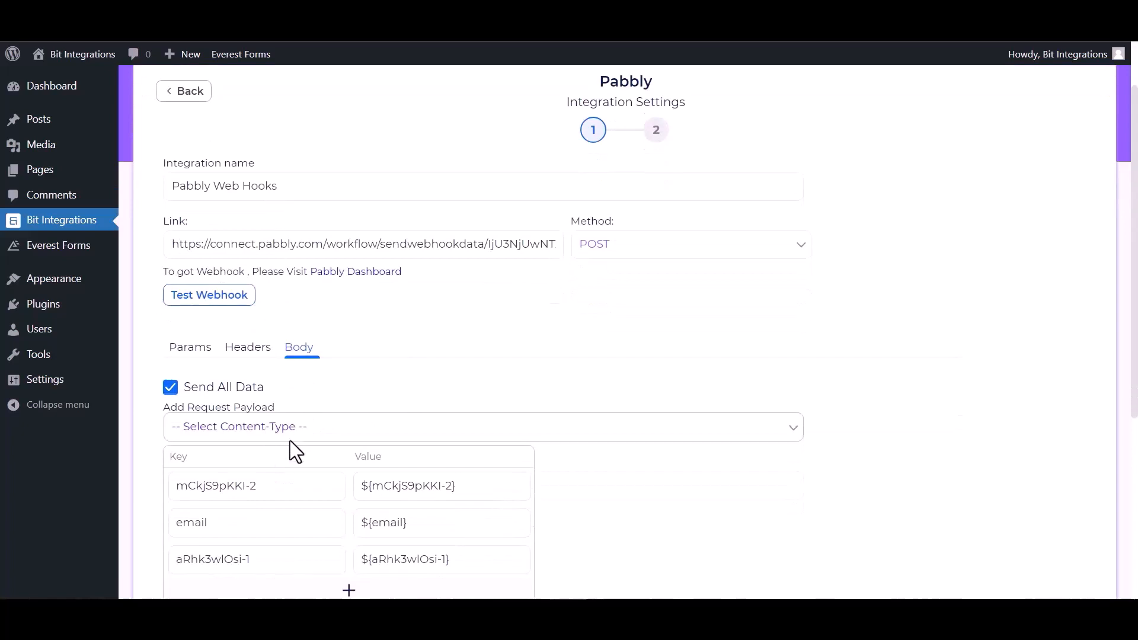
{"action": "left_click", "coordinate": [300, 434]}
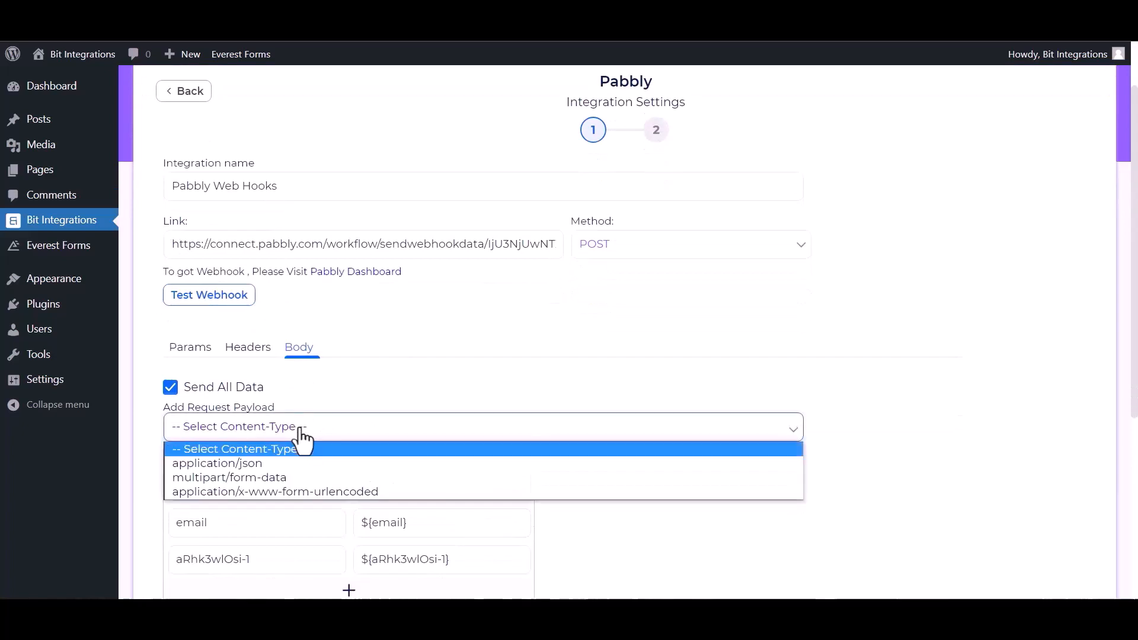
{"action": "left_click", "coordinate": [251, 464]}
{"action": "scroll", "coordinate": [241, 243], "scroll_direction": "down", "scroll_amount": 1}
{"action": "scroll", "coordinate": [240, 243], "scroll_direction": "up", "scroll_amount": 1}
Send a test request to the webhook and finish the Pabbly integration.
{"action": "left_click", "coordinate": [234, 301]}
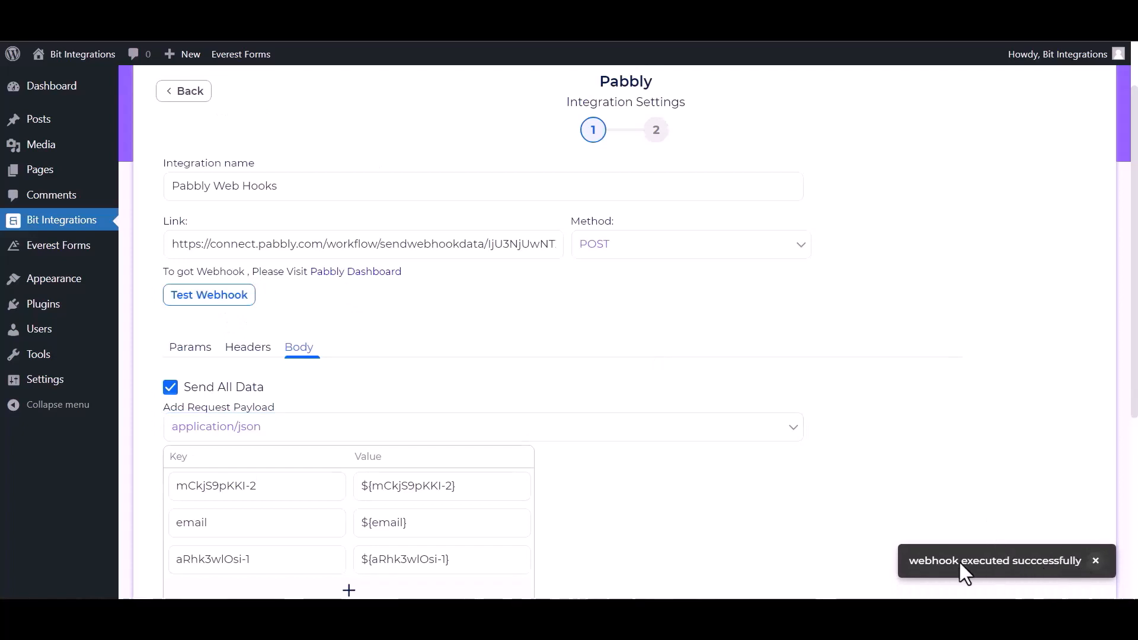
{"action": "scroll", "coordinate": [184, 540], "scroll_direction": "down", "scroll_amount": 2}
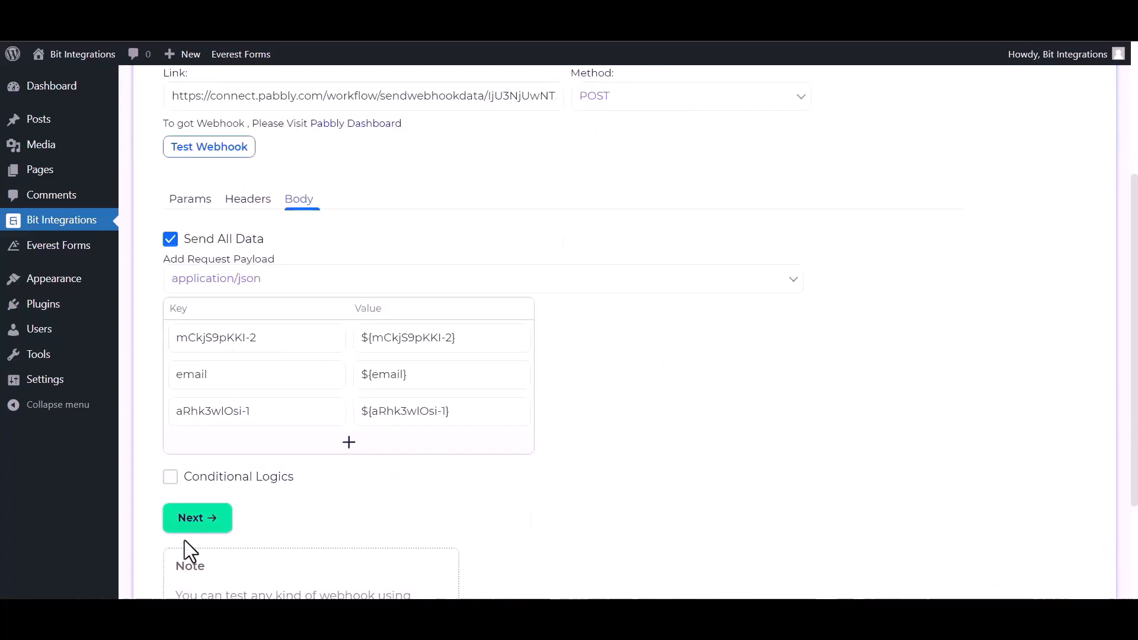
{"action": "left_click", "coordinate": [196, 519]}
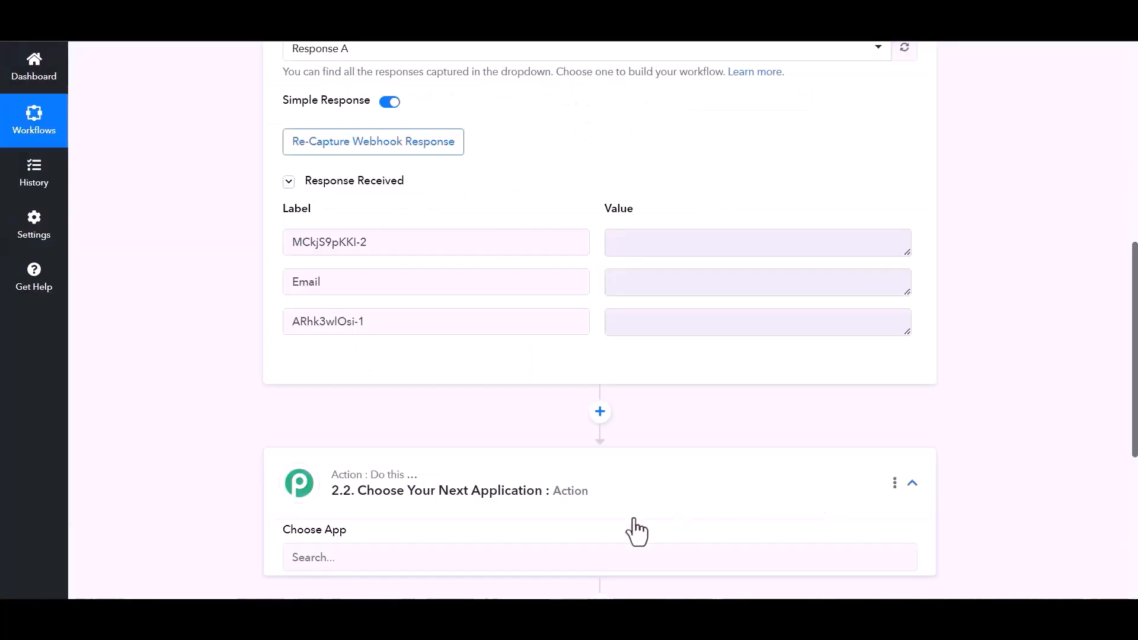
{"action": "scroll", "coordinate": [635, 531], "scroll_direction": "down", "scroll_amount": 5}
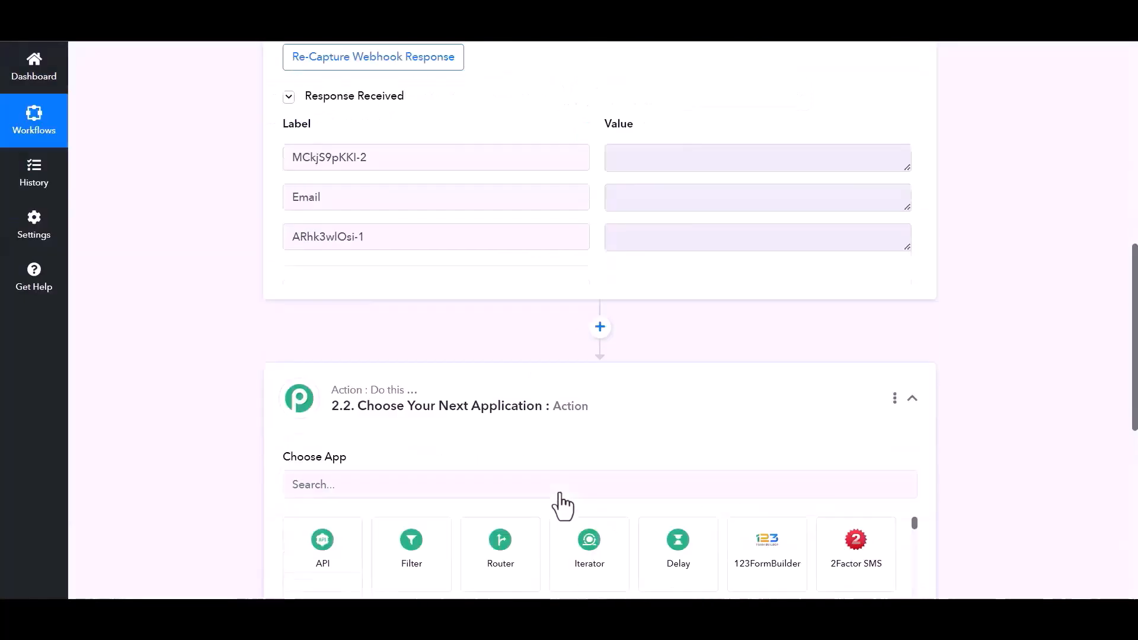
Set the next Pabbly action to Airtable with the Create Record event.
{"action": "left_click", "coordinate": [396, 423]}
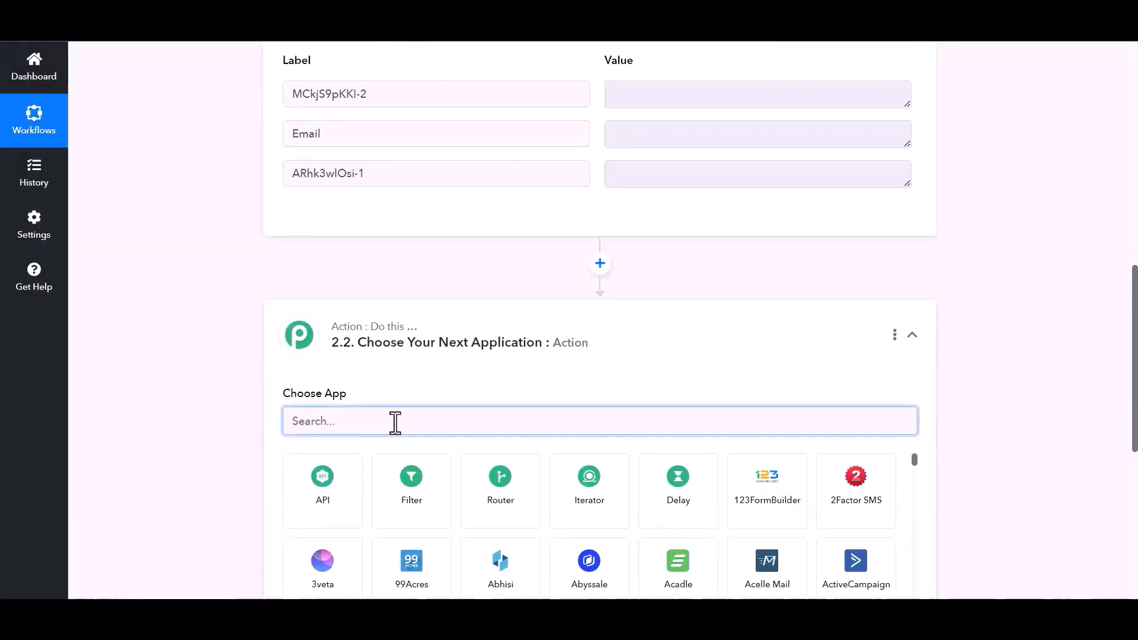
{"action": "type", "text": "air"}
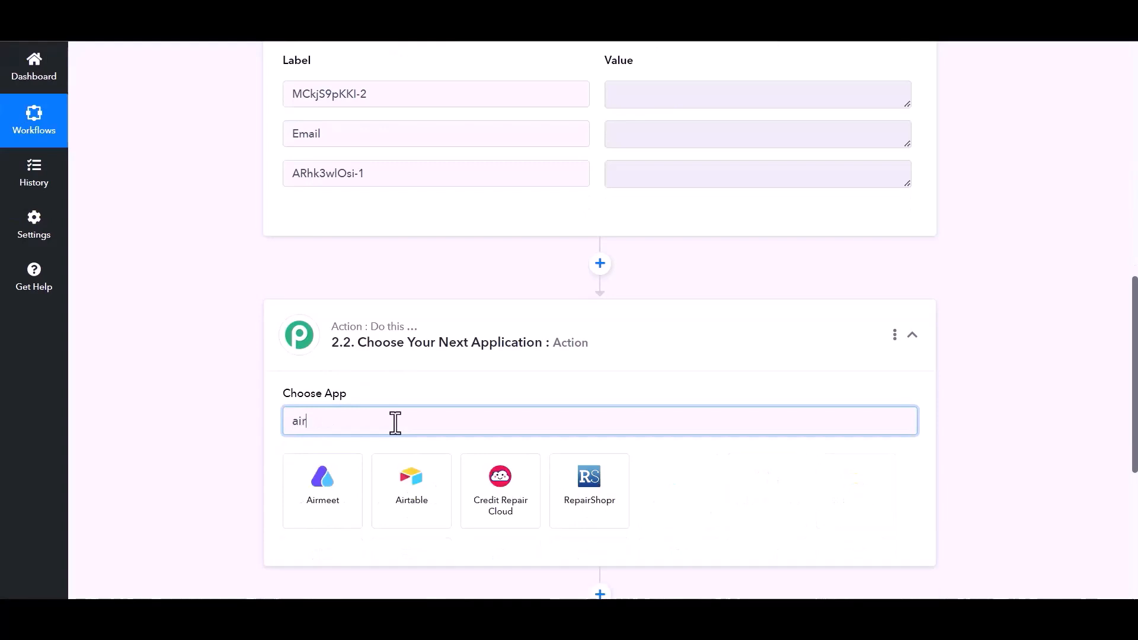
{"action": "left_click", "coordinate": [419, 520]}
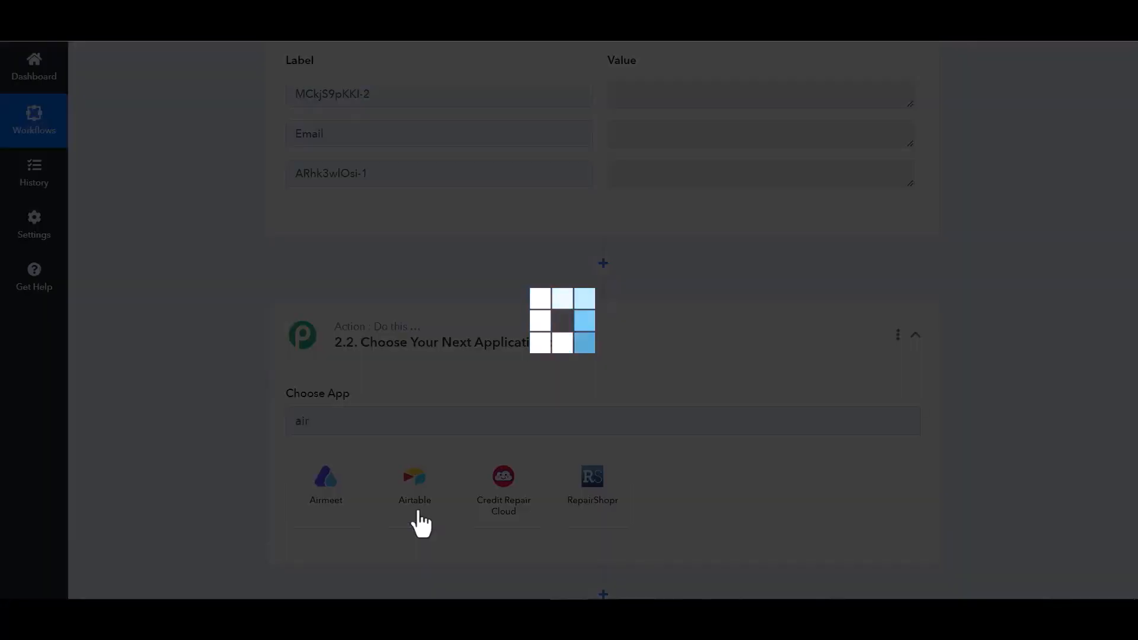
{"action": "scroll", "coordinate": [244, 393], "scroll_direction": "down", "scroll_amount": 1}
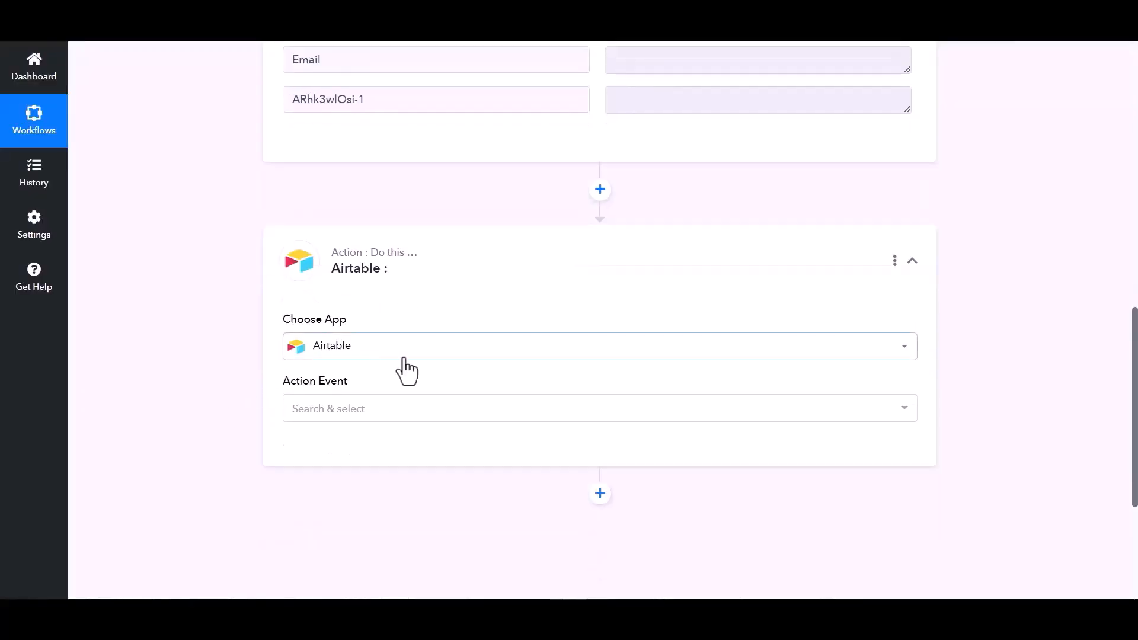
{"action": "left_click", "coordinate": [698, 412]}
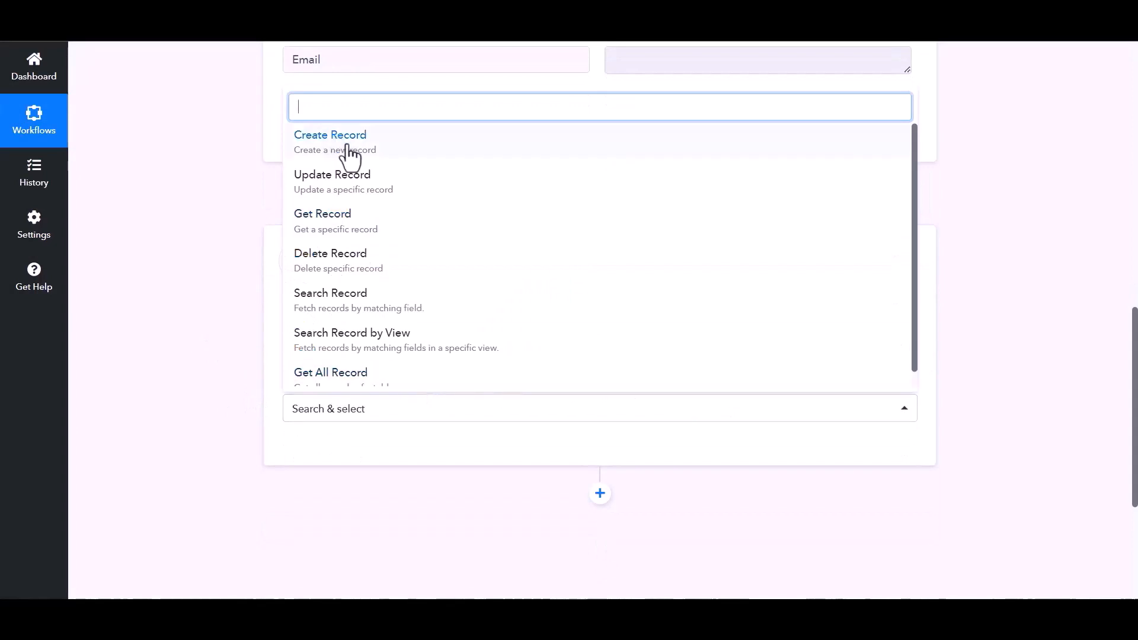
{"action": "left_click", "coordinate": [349, 145]}
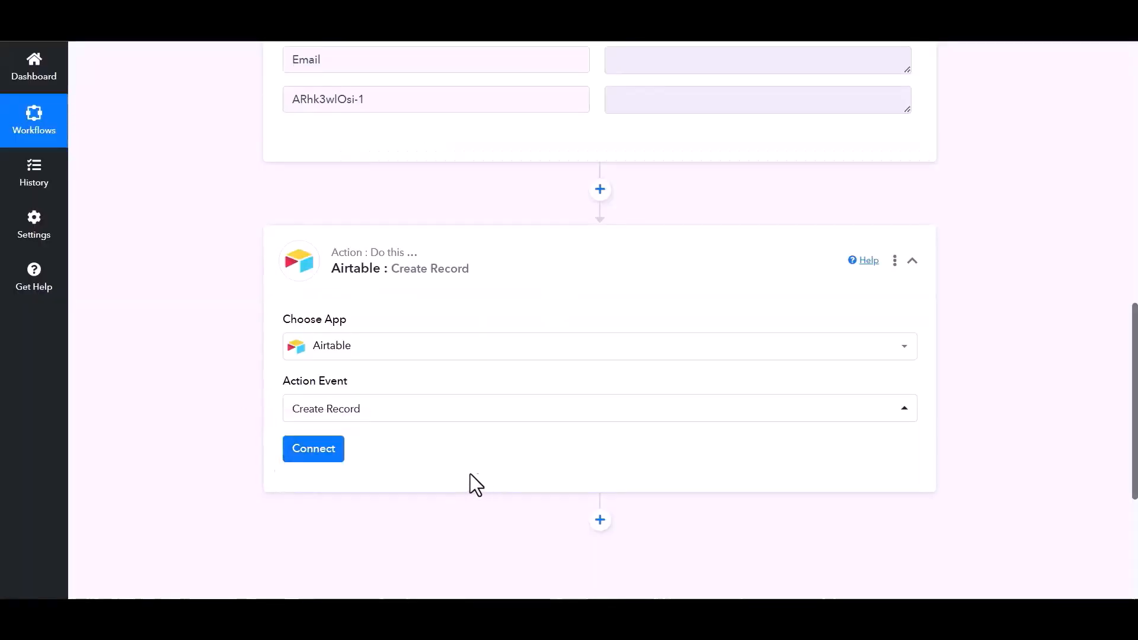
Add a new Airtable connection, ready for an access token.
{"action": "left_click", "coordinate": [311, 451]}
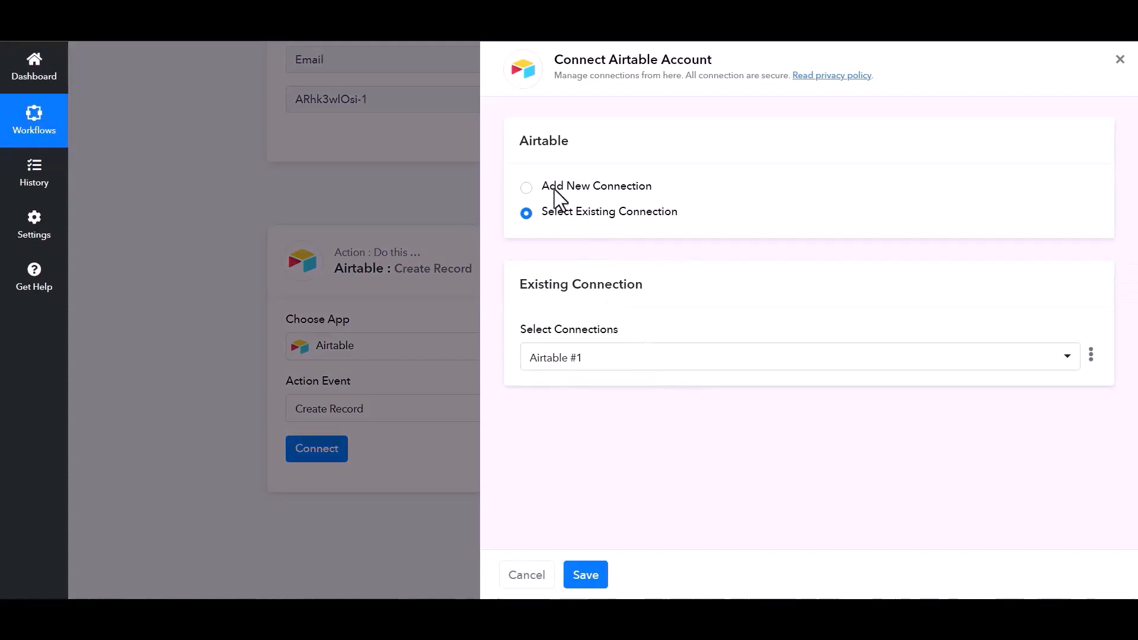
{"action": "left_click", "coordinate": [526, 189]}
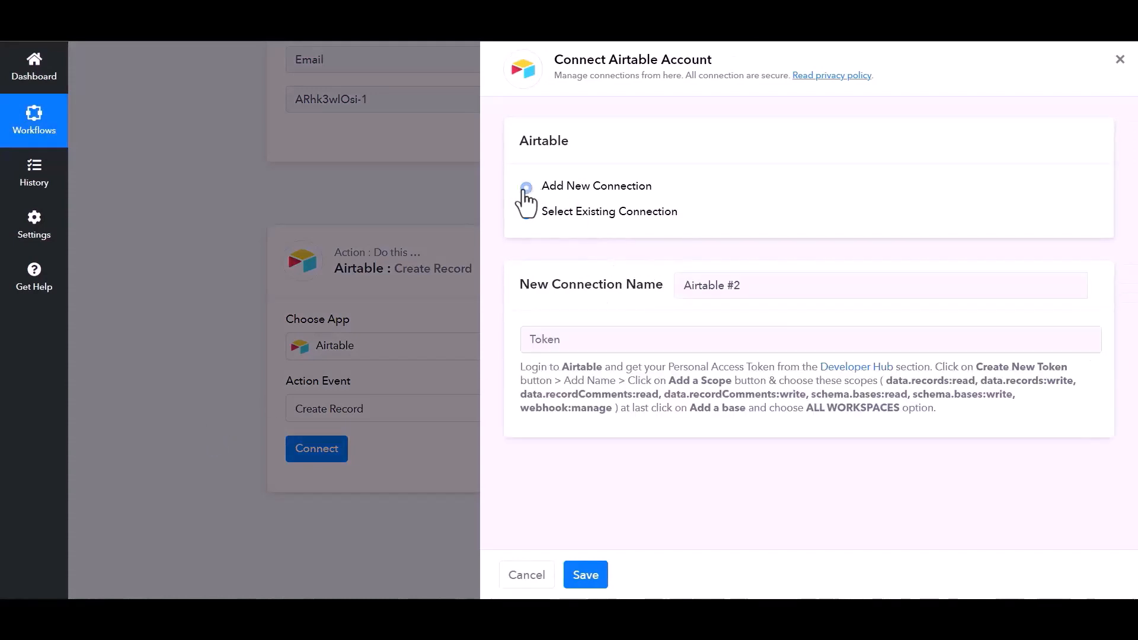
{"action": "left_click", "coordinate": [599, 344]}
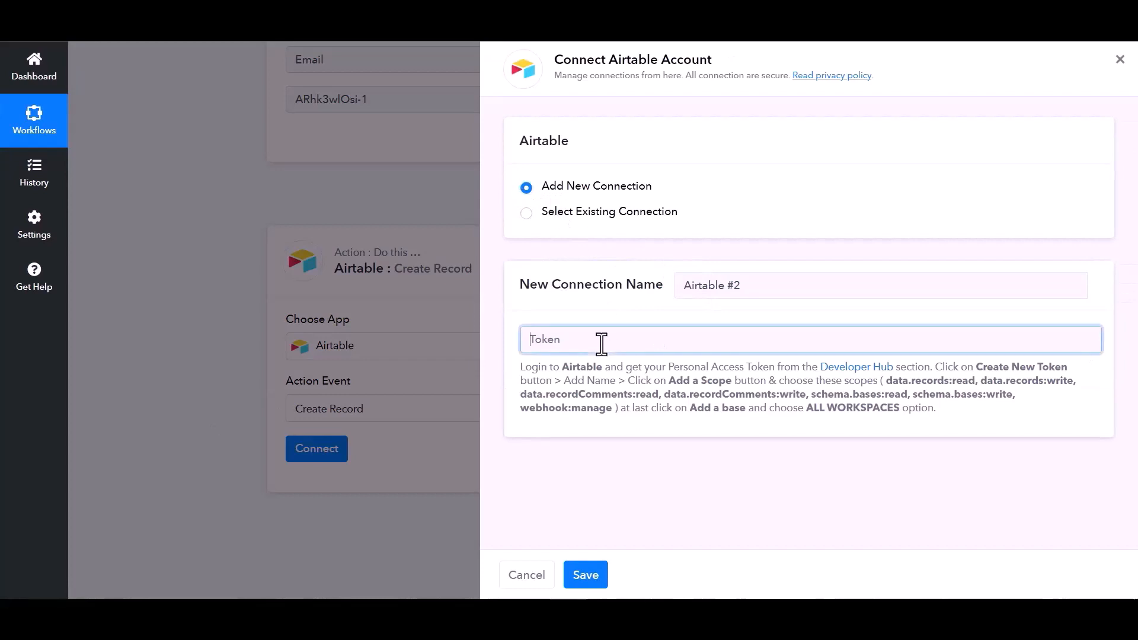
Name a new Airtable token and add data.records and data.recordComments read/write scopes.
{"action": "left_click", "coordinate": [858, 371]}
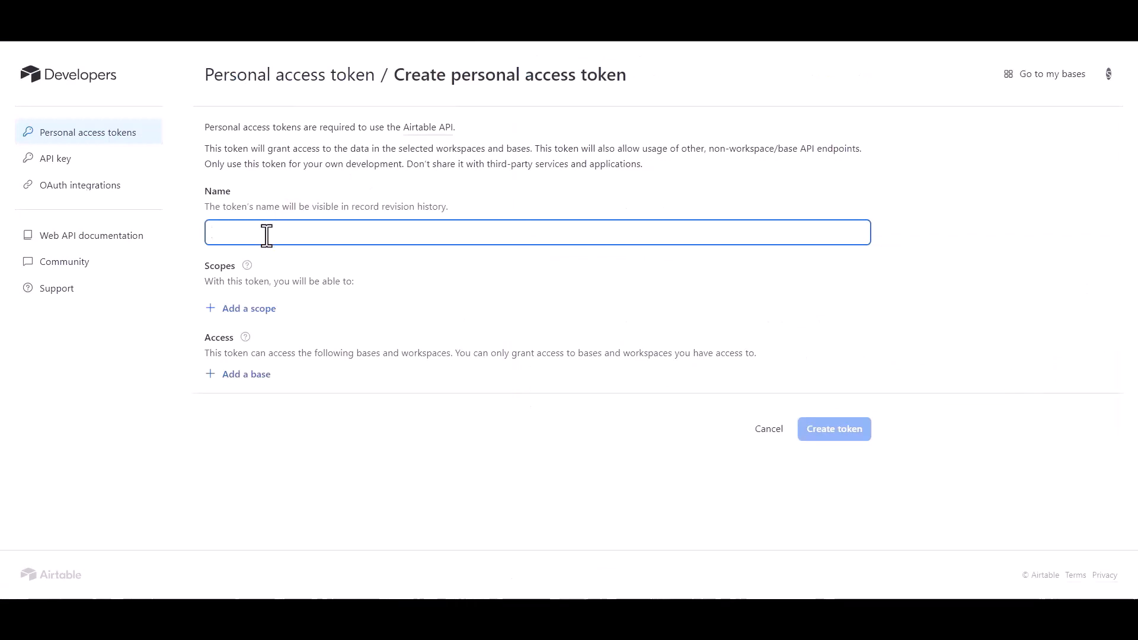
{"action": "type", "text": "Bit INY"}
{"action": "type", "text": "egrations"}
{"action": "left_click", "coordinate": [249, 309]}
{"action": "left_click", "coordinate": [254, 384]}
{"action": "left_click", "coordinate": [248, 342]}
{"action": "left_click", "coordinate": [266, 424]}
{"action": "left_click", "coordinate": [249, 375]}
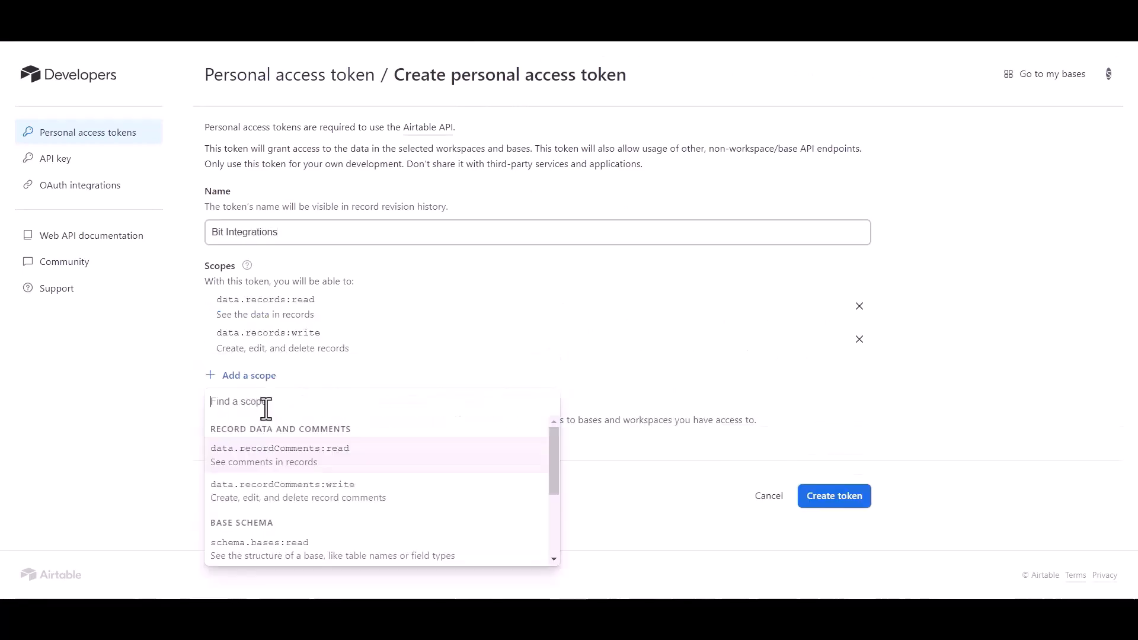
{"action": "left_click", "coordinate": [264, 459]}
{"action": "left_click", "coordinate": [249, 409]}
{"action": "left_click", "coordinate": [270, 292]}
Grant all workspaces, add schema.bases read/write scopes, then create and copy the token.
{"action": "left_click", "coordinate": [253, 507]}
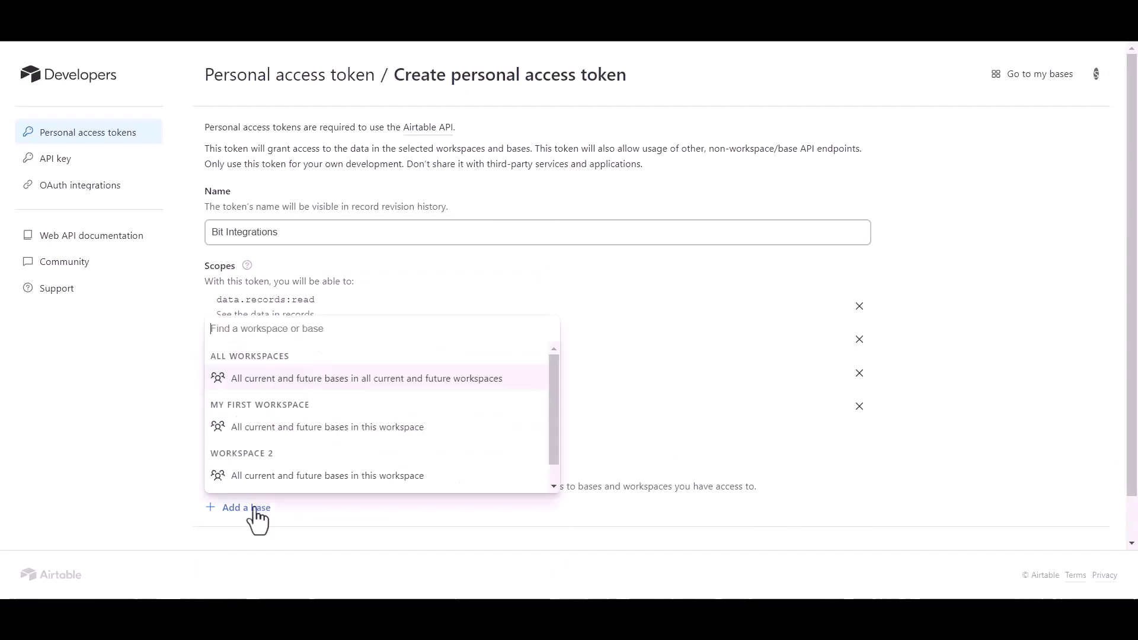
{"action": "left_click", "coordinate": [289, 376]}
{"action": "left_click", "coordinate": [255, 442]}
{"action": "left_click", "coordinate": [266, 309]}
{"action": "left_click", "coordinate": [249, 476]}
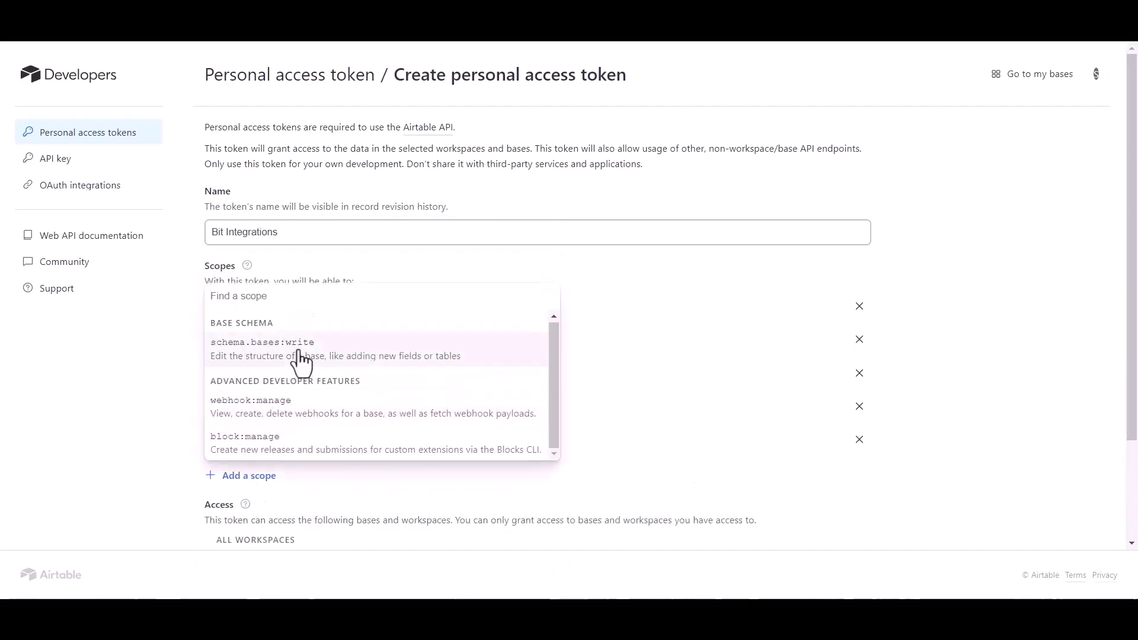
{"action": "left_click", "coordinate": [301, 356]}
{"action": "scroll", "coordinate": [403, 486], "scroll_direction": "down", "scroll_amount": 3}
{"action": "left_click", "coordinate": [838, 518]}
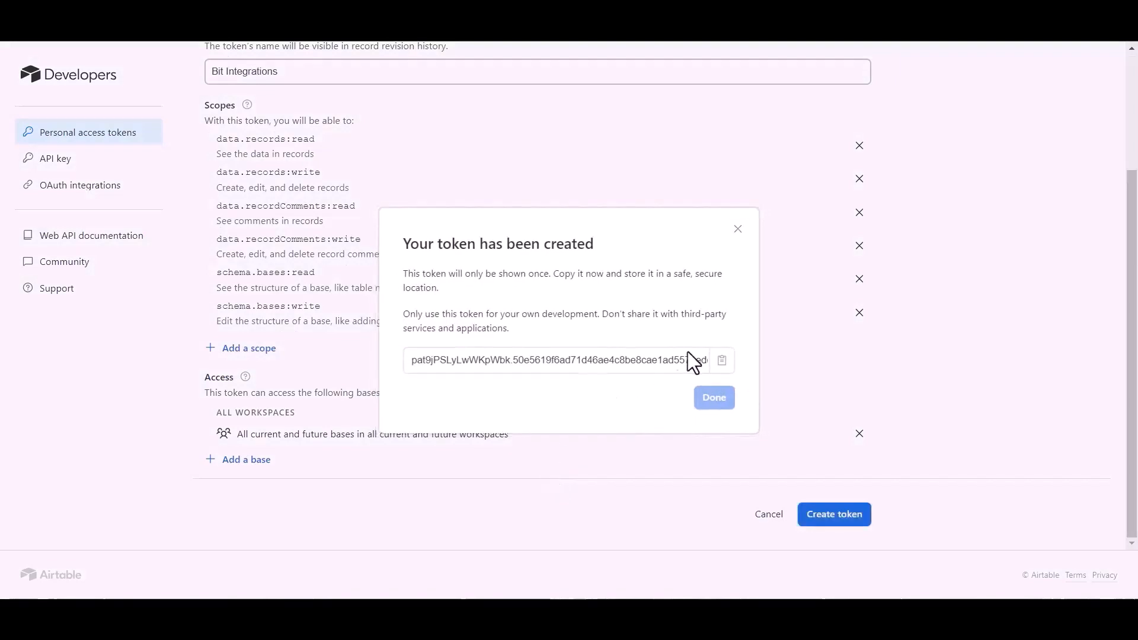
{"action": "left_click", "coordinate": [722, 360]}
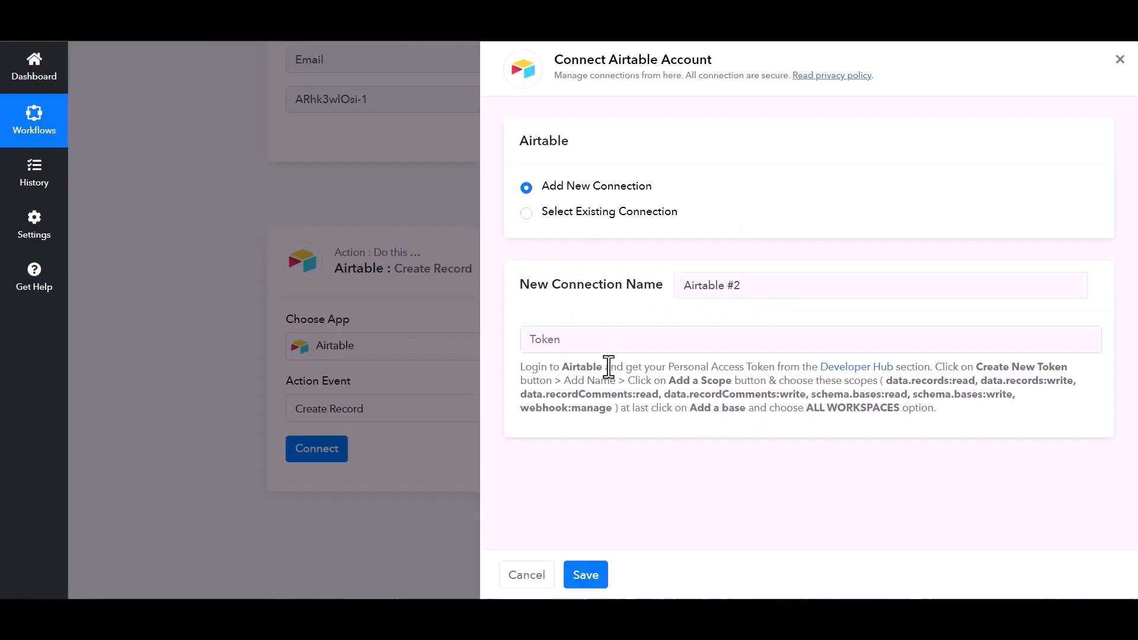
Save the new Airtable connection using the copied access token.
{"action": "left_click", "coordinate": [591, 335]}
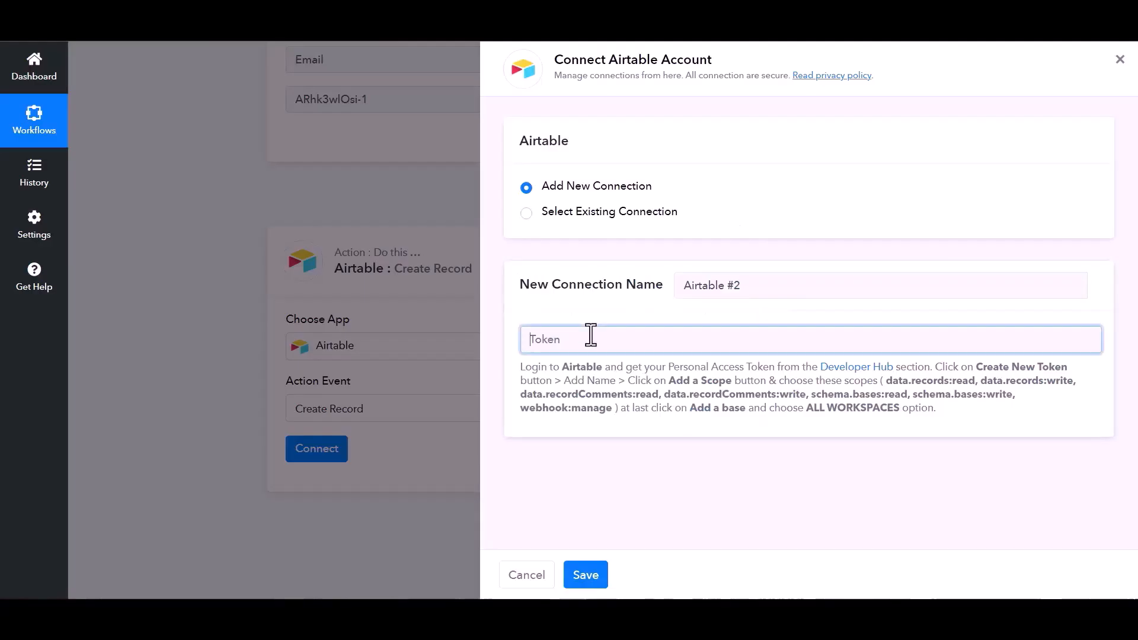
{"action": "key", "text": "ctrl+v"}
{"action": "left_click", "coordinate": [585, 575]}
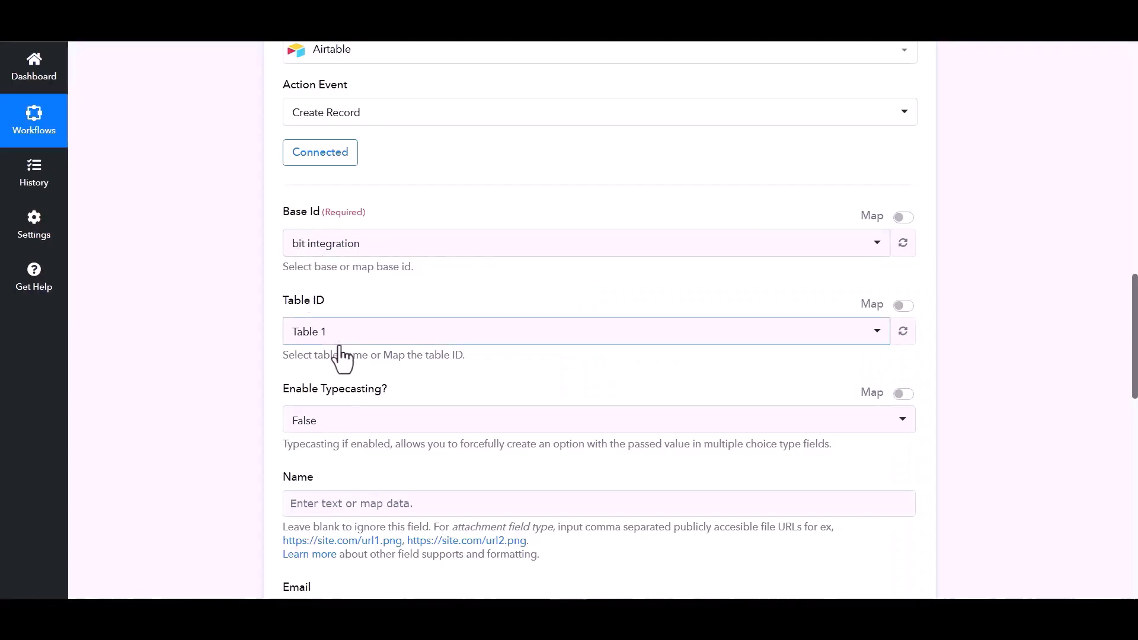
Map the first webhook field into Name and the webhook Email into Email.
{"action": "scroll", "coordinate": [489, 451], "scroll_direction": "down", "scroll_amount": 1}
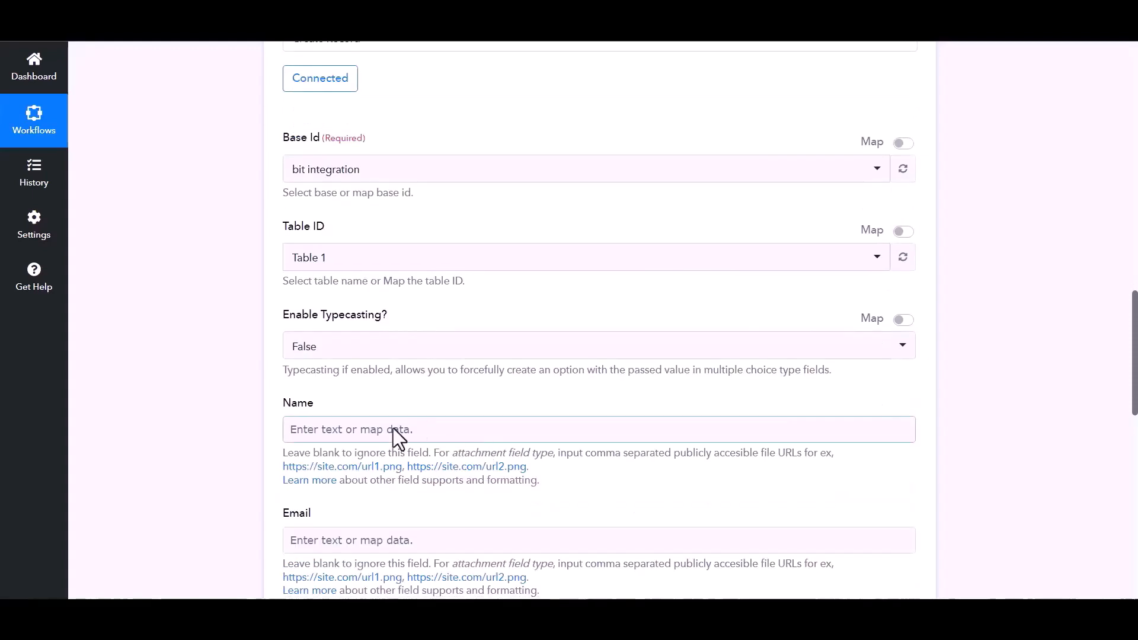
{"action": "left_click", "coordinate": [480, 431]}
{"action": "scroll", "coordinate": [479, 414], "scroll_direction": "down", "scroll_amount": 2}
{"action": "left_click", "coordinate": [478, 407]}
{"action": "left_click", "coordinate": [359, 429]}
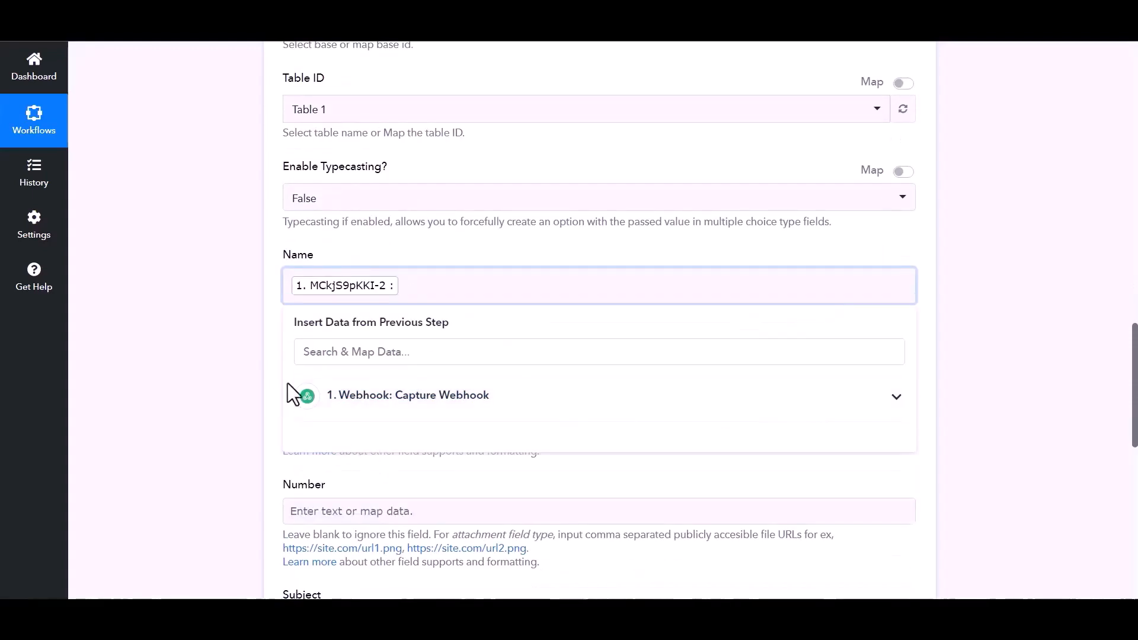
{"action": "left_click", "coordinate": [363, 399]}
{"action": "left_click", "coordinate": [372, 505]}
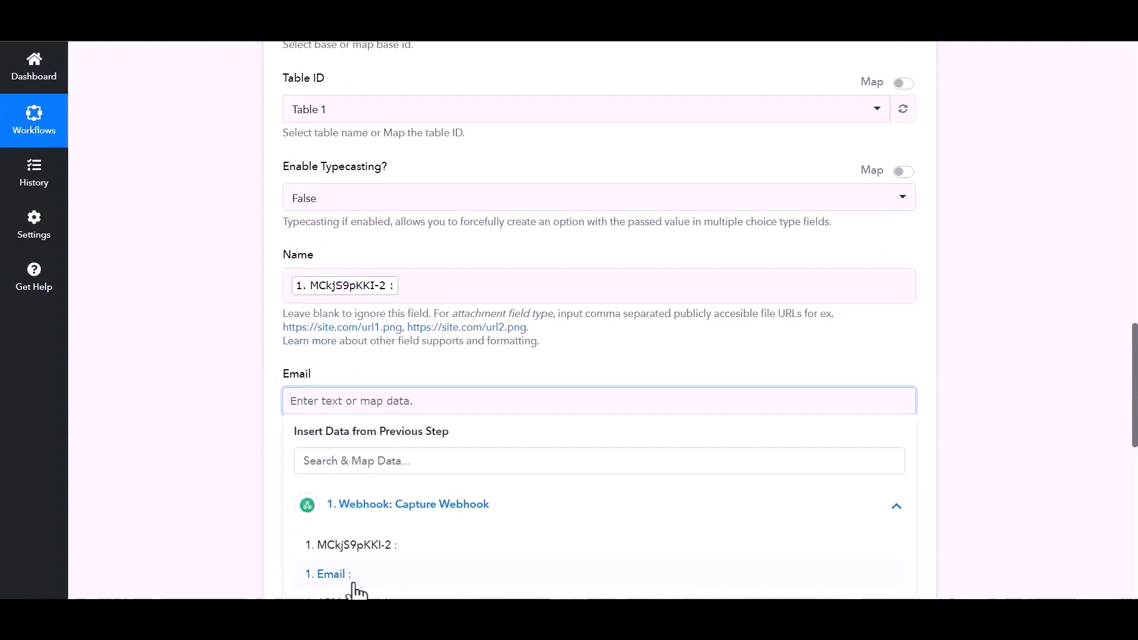
{"action": "left_click", "coordinate": [354, 578]}
Map the third webhook field into Number and save the Airtable step.
{"action": "scroll", "coordinate": [401, 454], "scroll_direction": "down", "scroll_amount": 1}
{"action": "left_click", "coordinate": [401, 450]}
{"action": "scroll", "coordinate": [400, 486], "scroll_direction": "down", "scroll_amount": 3}
{"action": "left_click", "coordinate": [415, 329]}
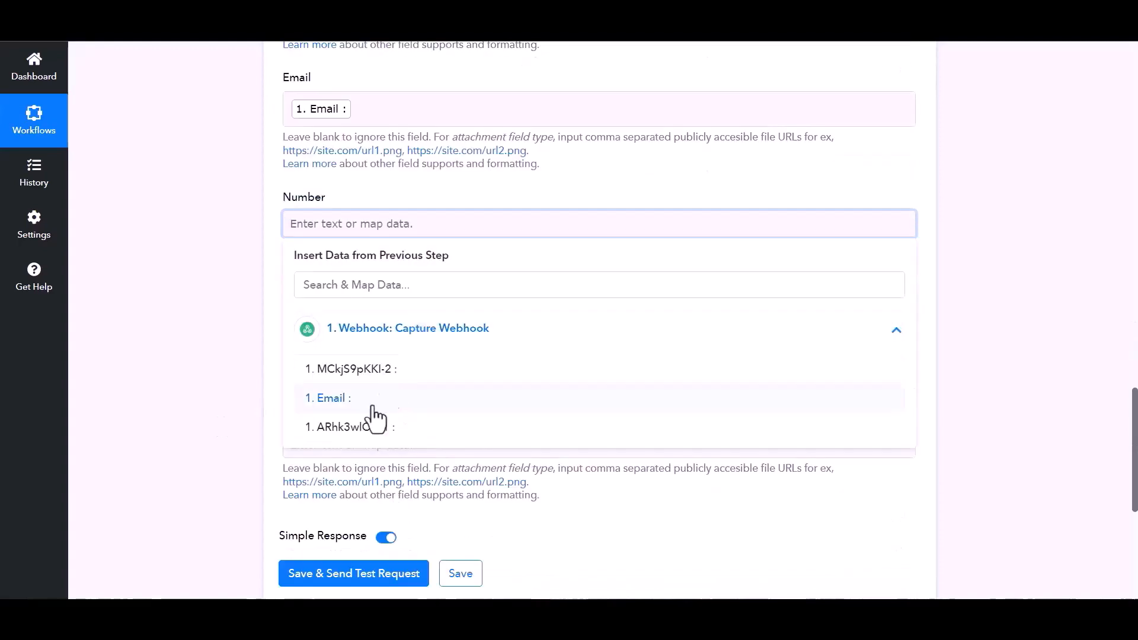
{"action": "left_click", "coordinate": [374, 425]}
{"action": "left_click", "coordinate": [170, 401]}
{"action": "scroll", "coordinate": [332, 480], "scroll_direction": "down", "scroll_amount": 3}
{"action": "left_click", "coordinate": [462, 396]}
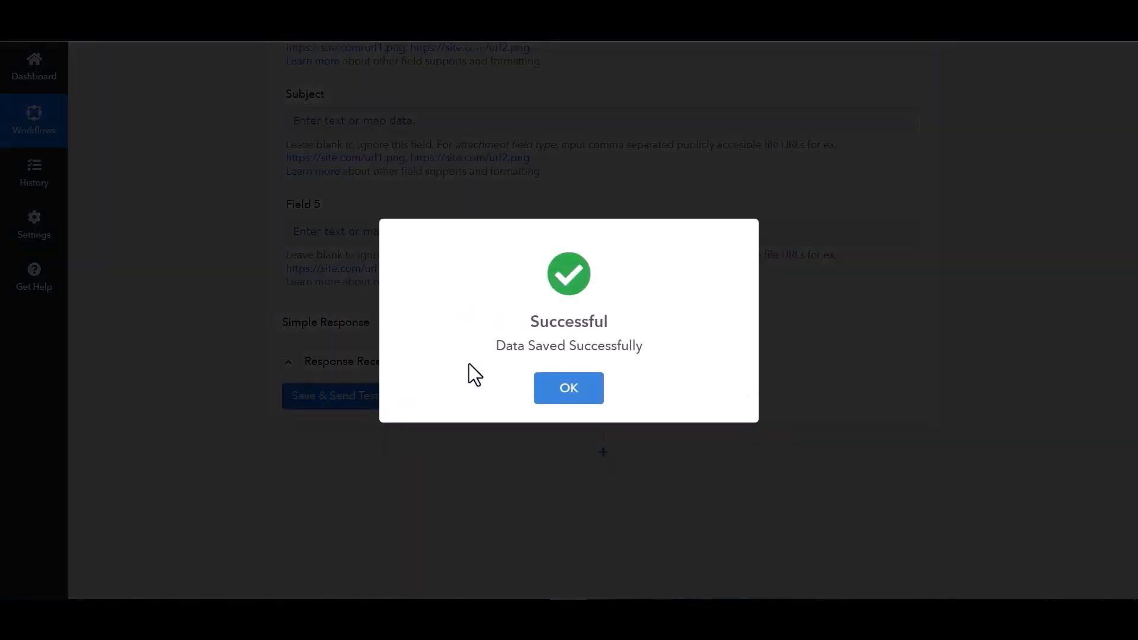
Submit the site form with name 'Bit Integration', a test e-mail and phone number.
{"action": "left_click", "coordinate": [153, 344]}
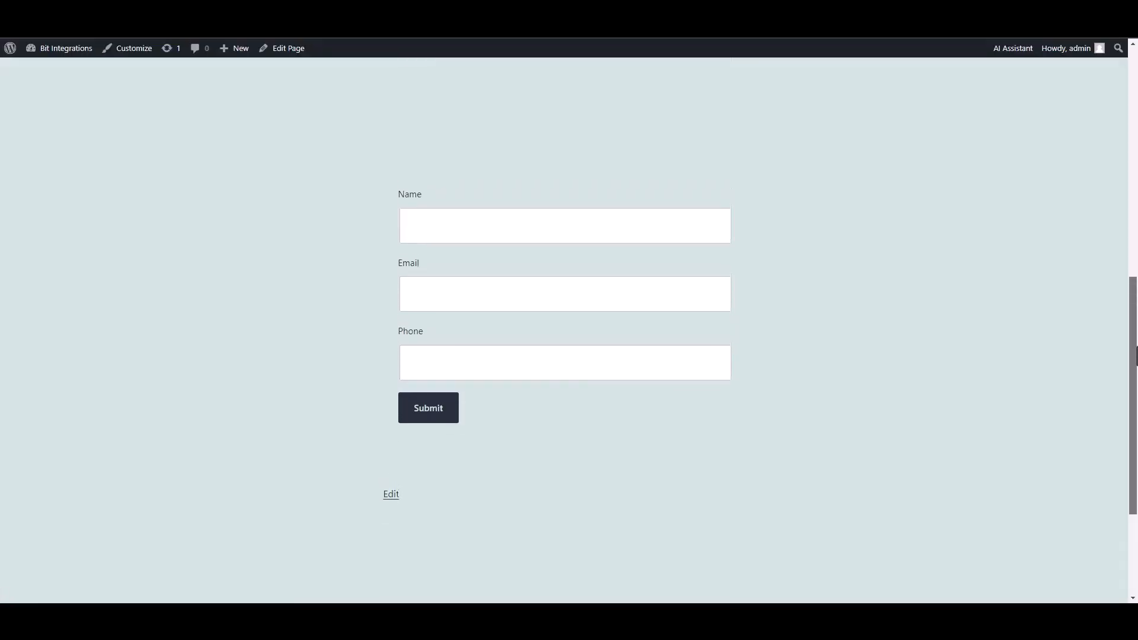
{"action": "left_click", "coordinate": [669, 228]}
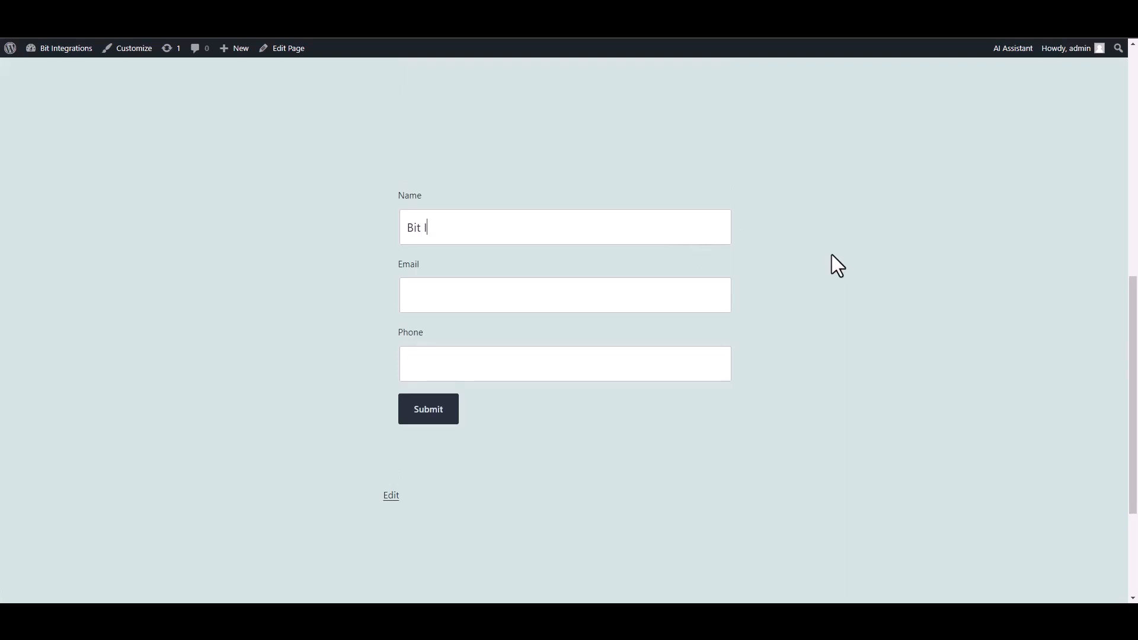
{"action": "type", "text": "Bit Integrations"}
{"action": "left_click", "coordinate": [648, 282]}
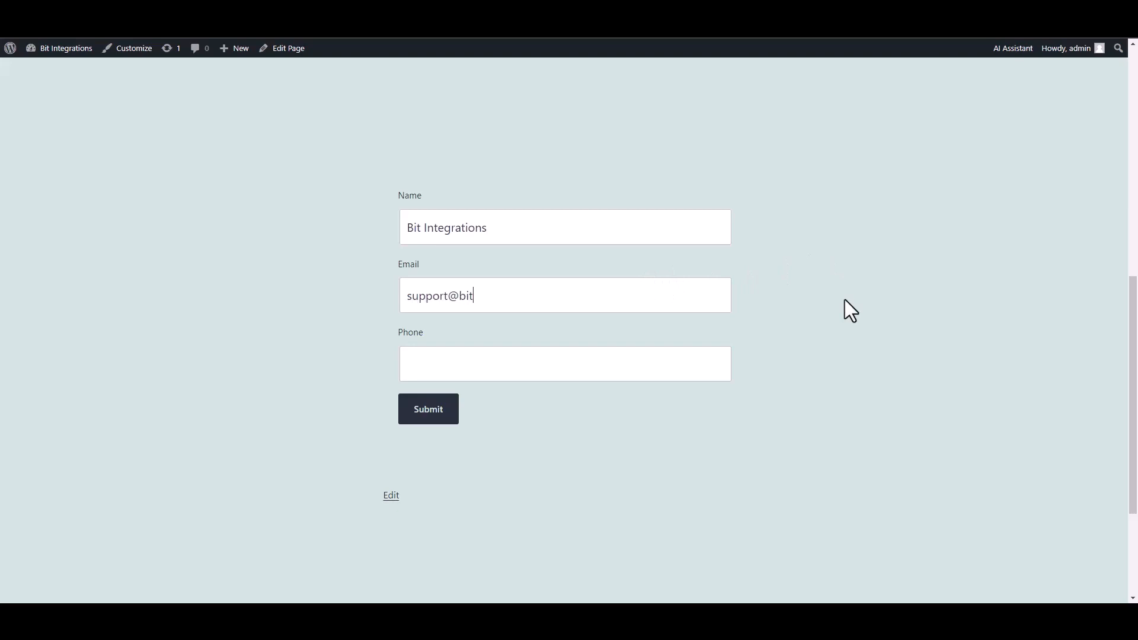
{"action": "left_click", "coordinate": [671, 356]}
{"action": "type", "text": "444555666"}
{"action": "key", "text": "Tab"}
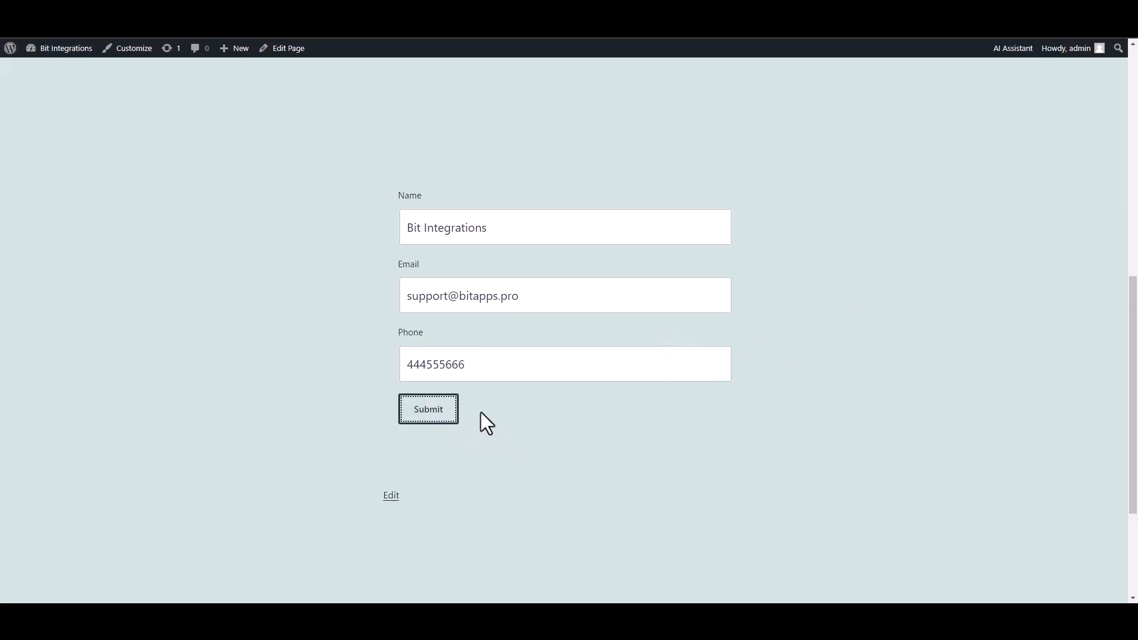
{"action": "key", "text": "Return"}
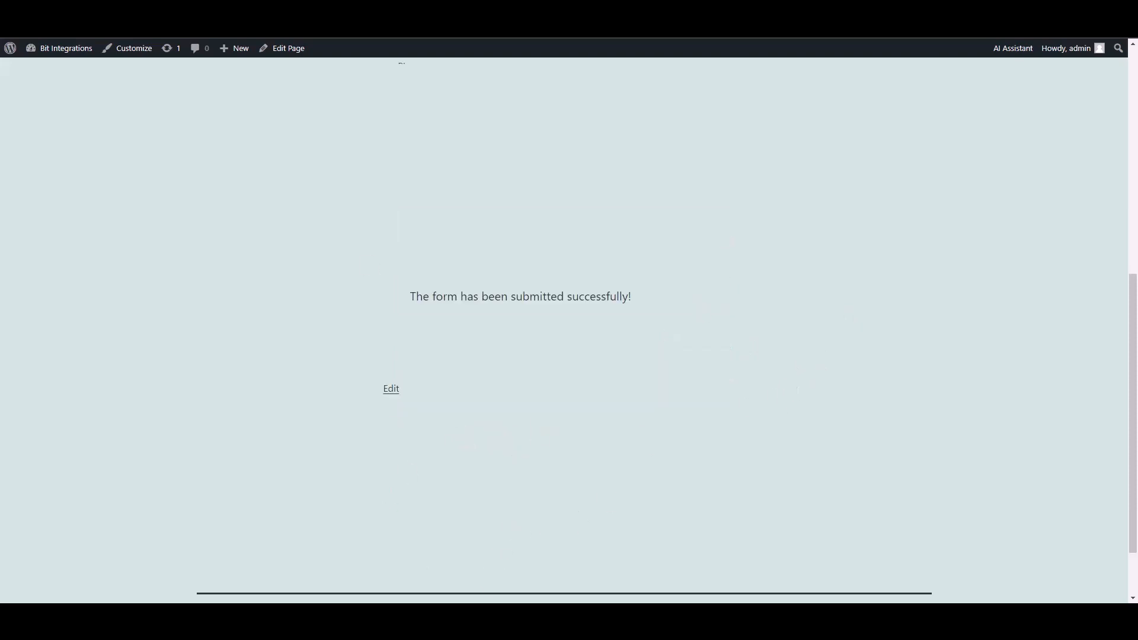